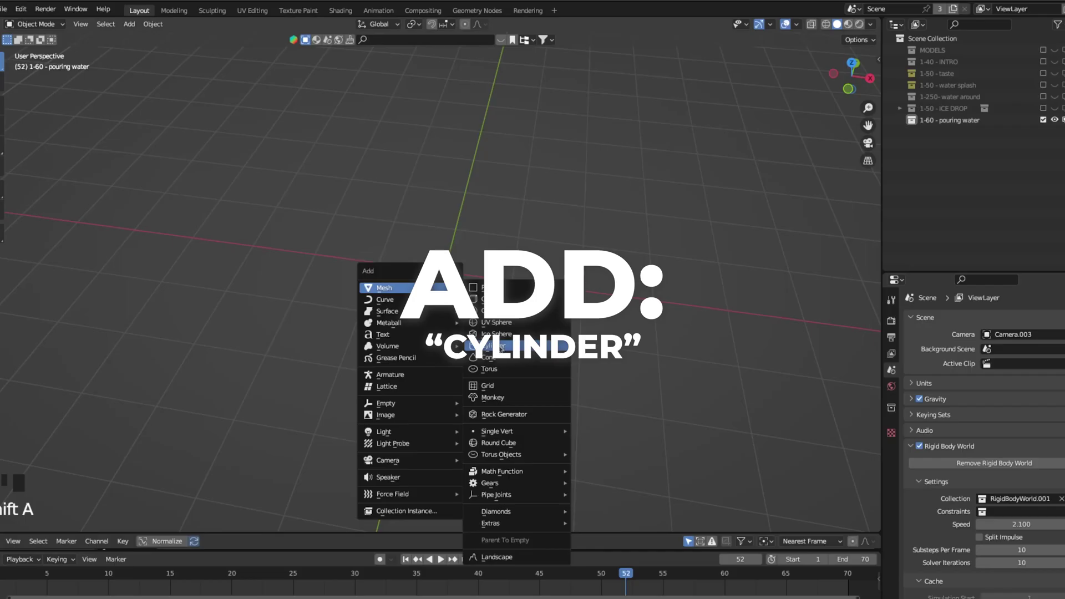
Add a cylinder, delete its top face in face select mode, and select the bottom face
left_click(740, 336)
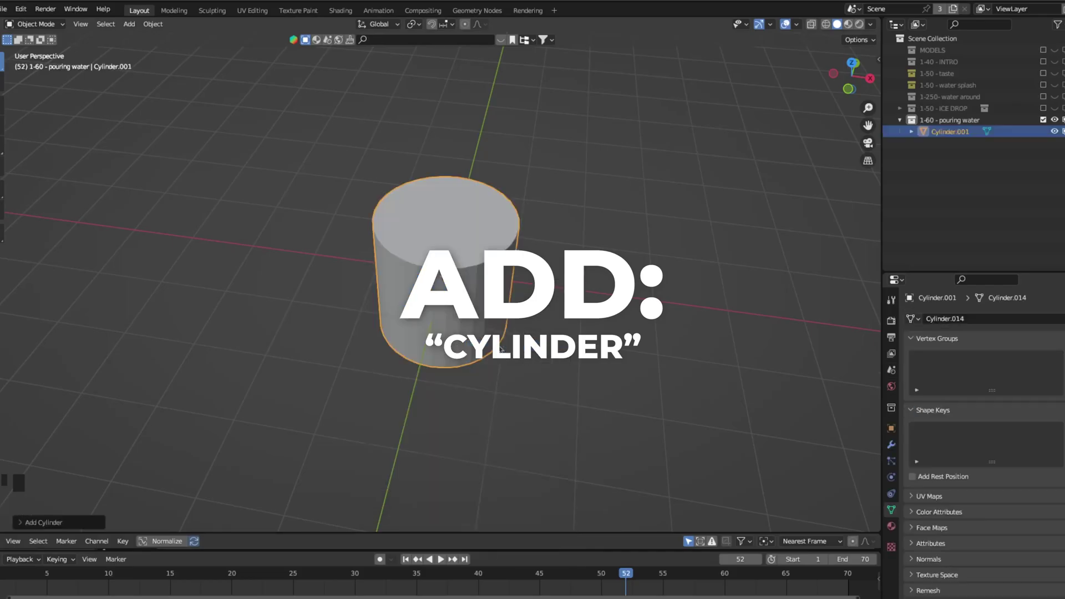
key("Tab")
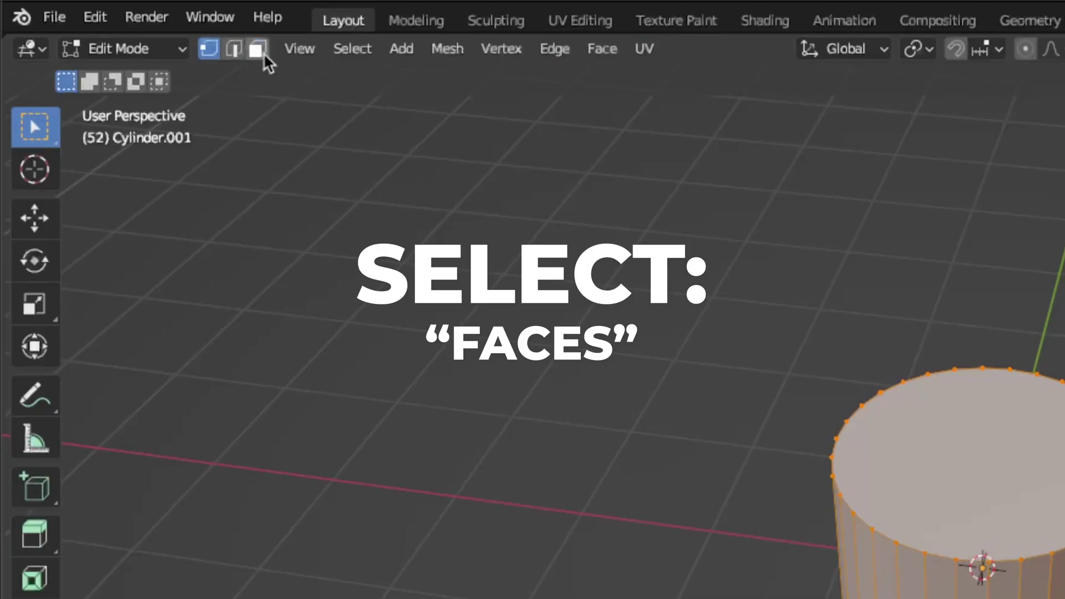
left_click(252, 50)
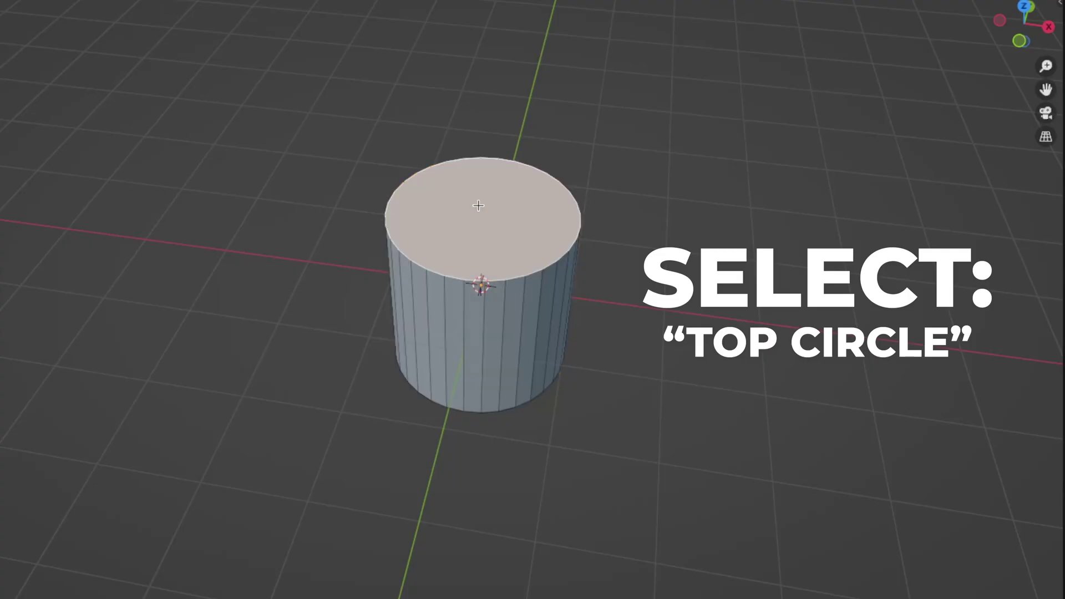
key("x")
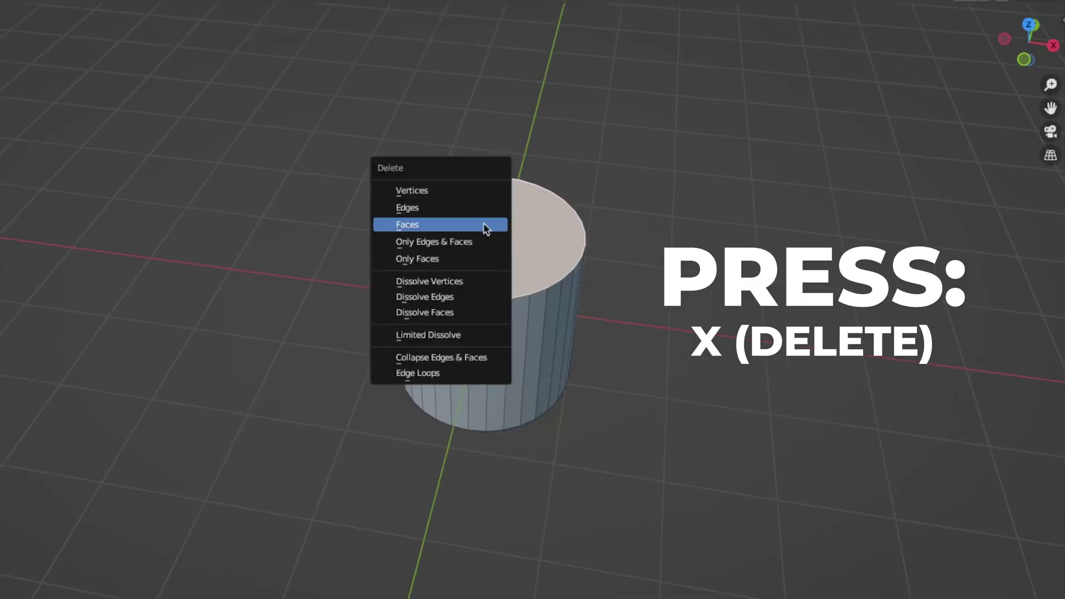
left_click(447, 225)
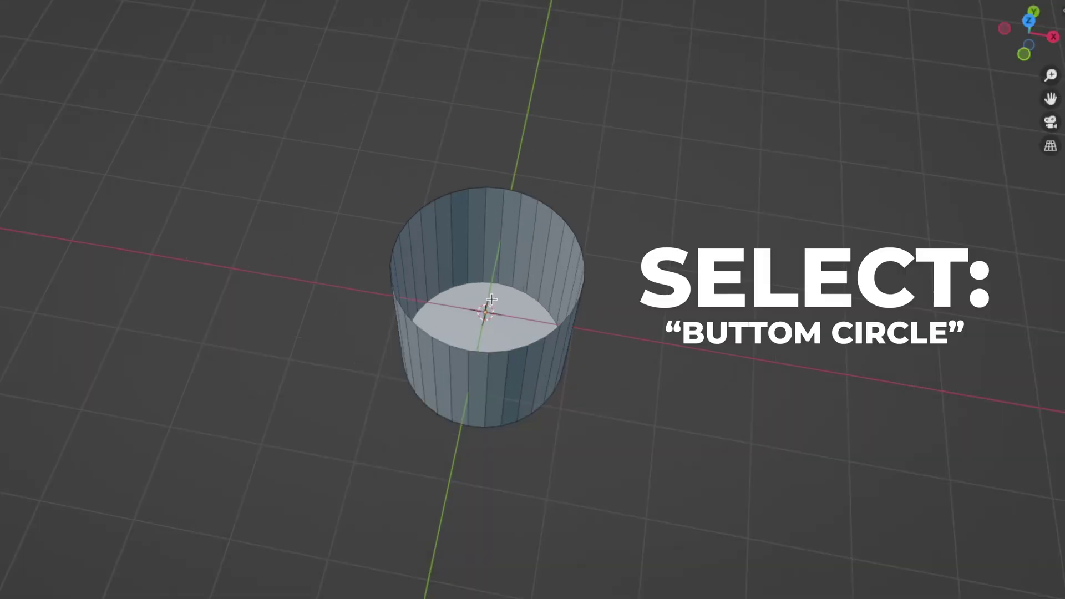
left_click(448, 270)
Delete the bottom face and scale the bottom edge loop to 0.9
key("x")
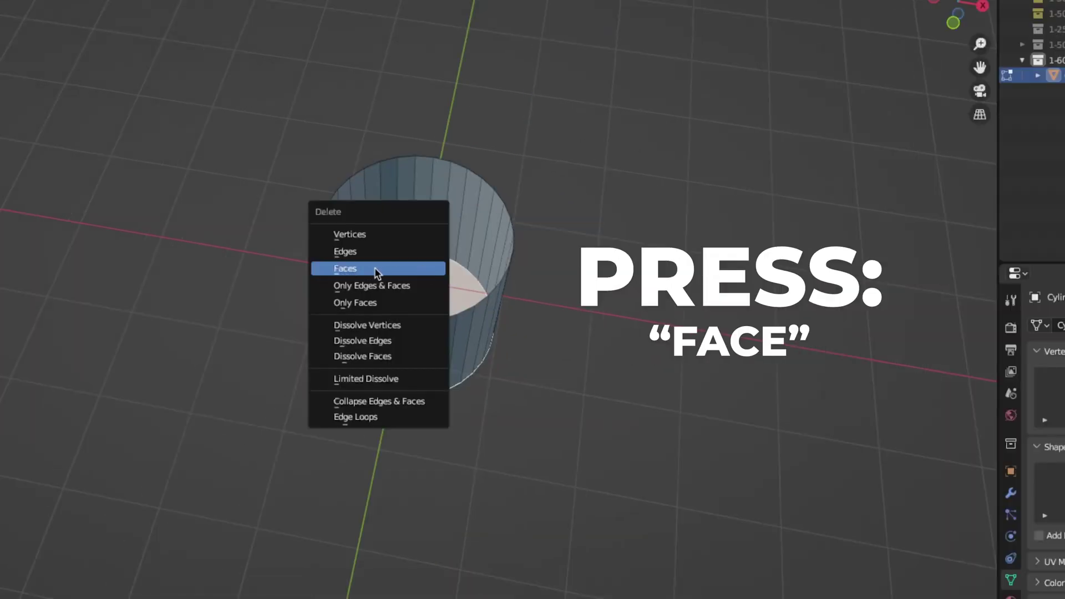
left_click(375, 269)
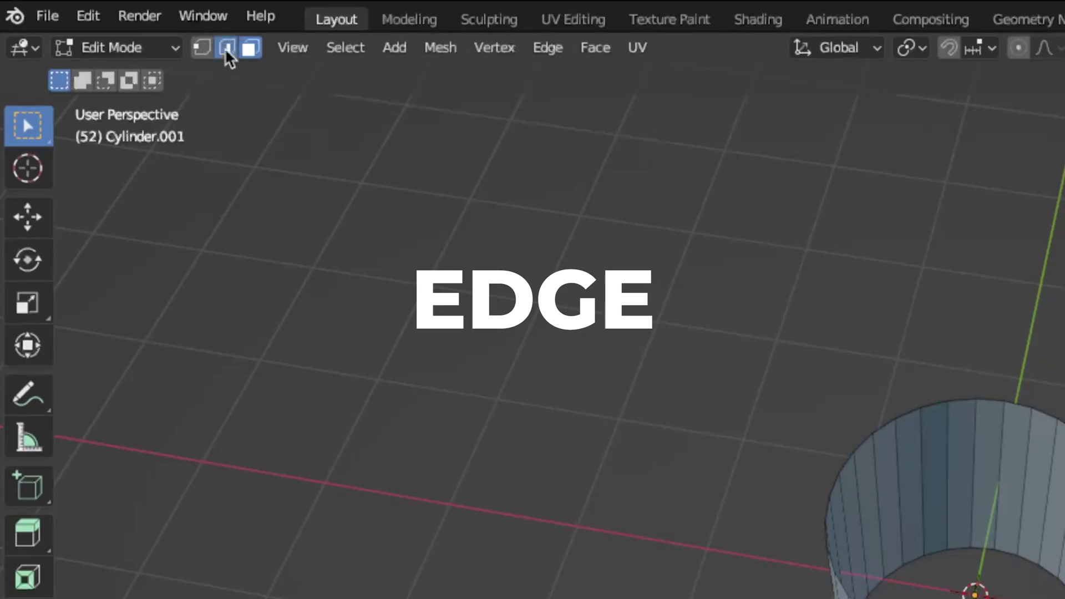
left_click(227, 48)
left_click(555, 265)
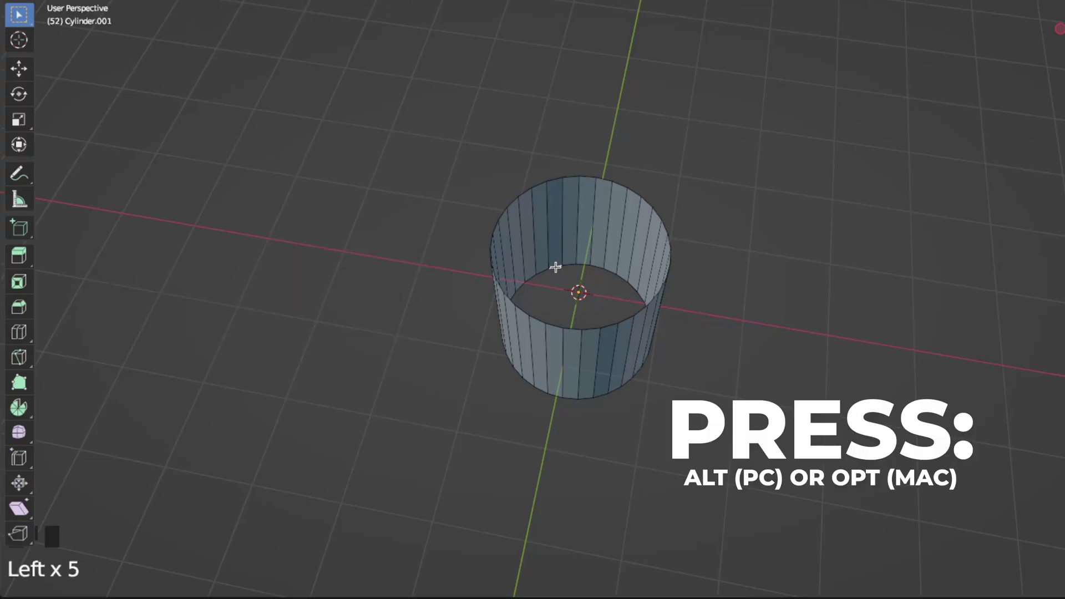
left_click(555, 268, "alt")
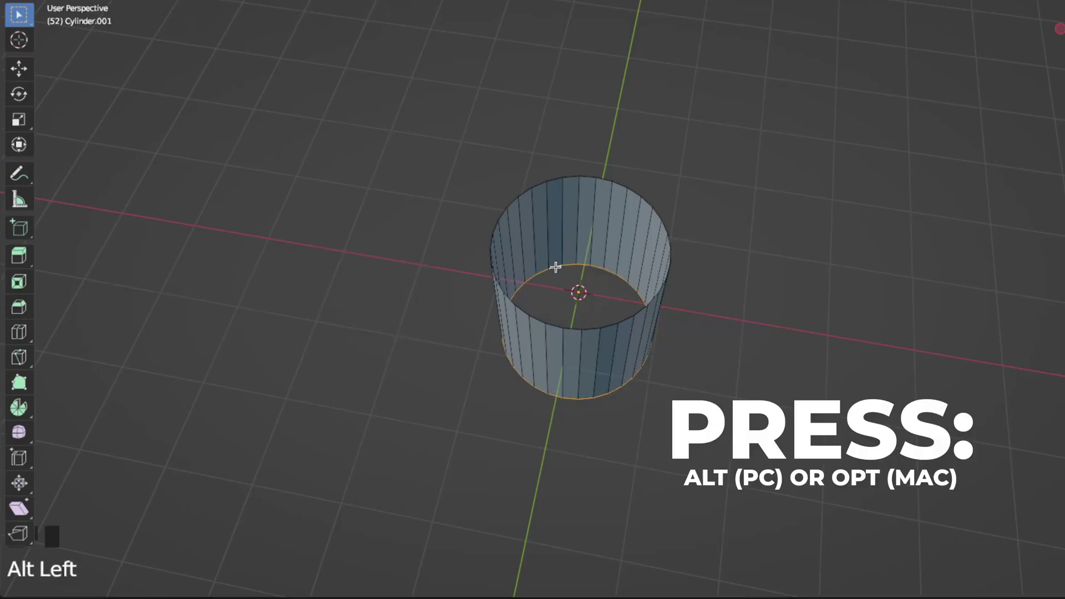
key("KP_1")
type("s")
type("0.9")
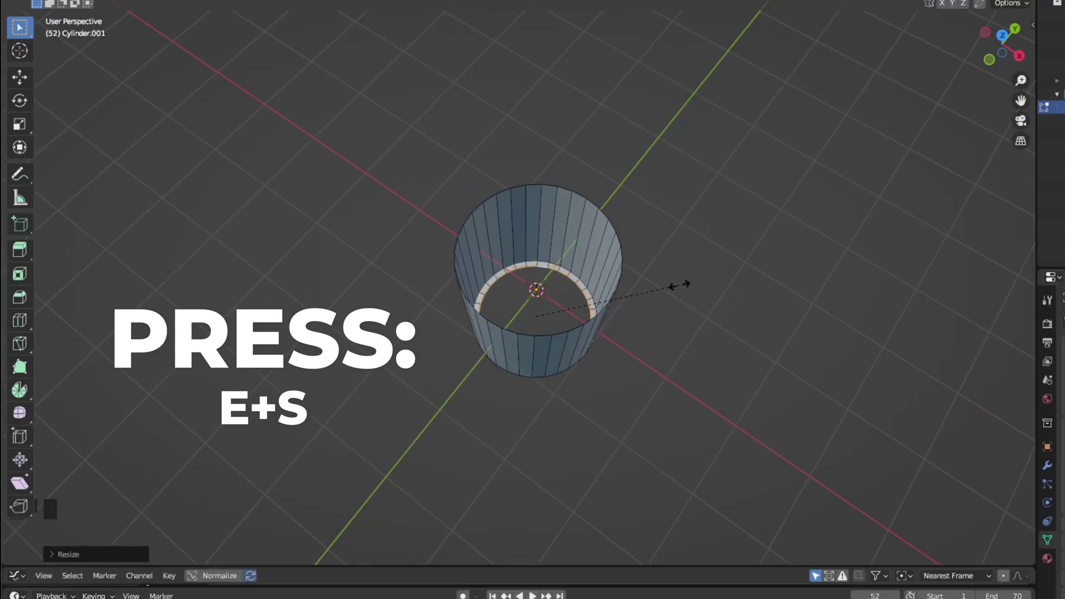
left_click(679, 285)
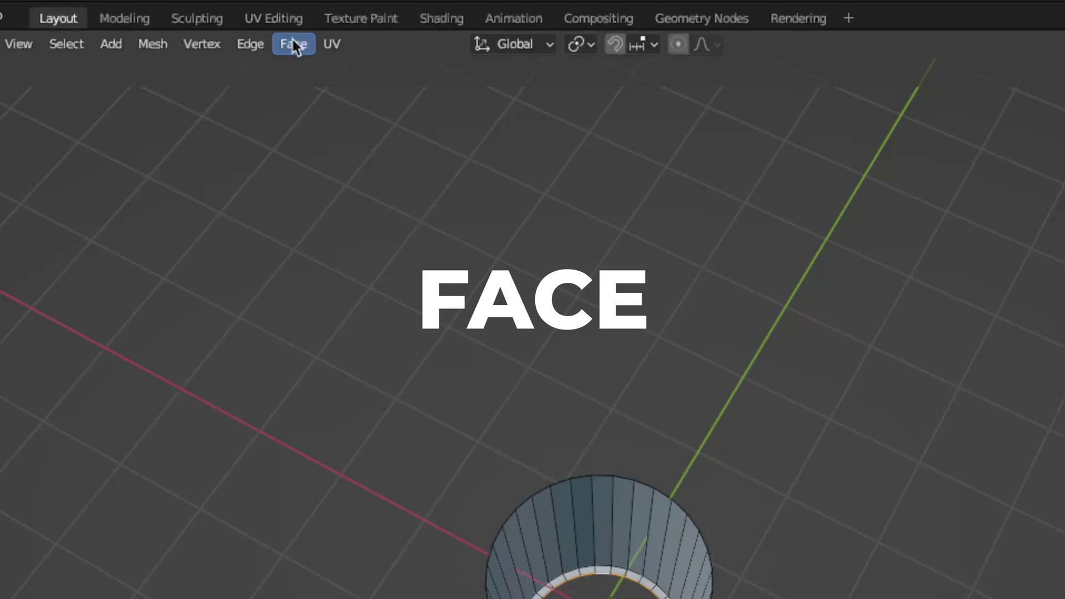
Close the bottom opening with Grid Fill at offset 4
left_click(294, 44)
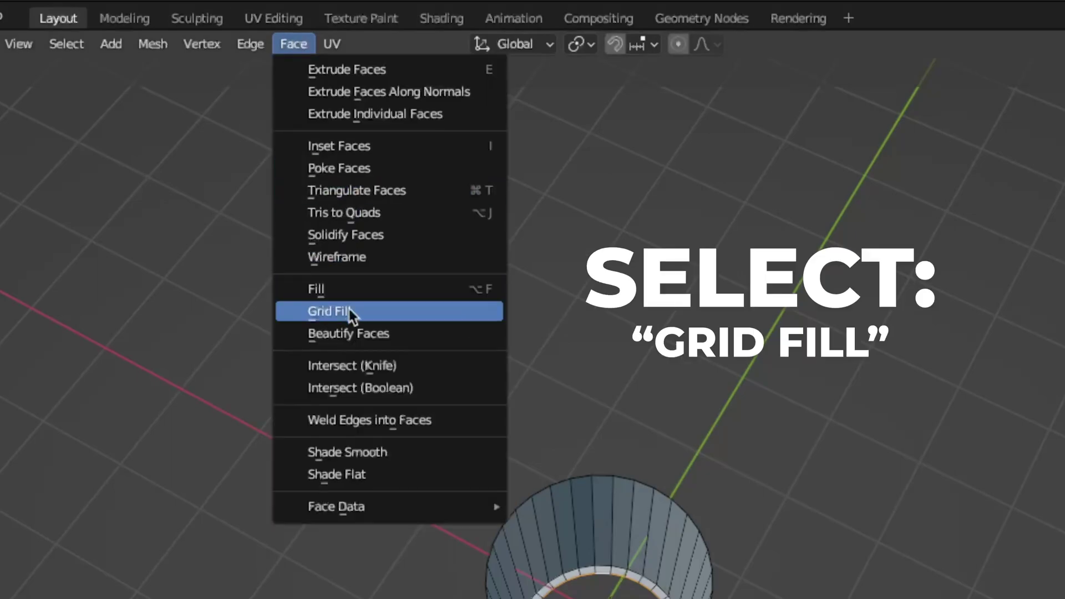
left_click(388, 315)
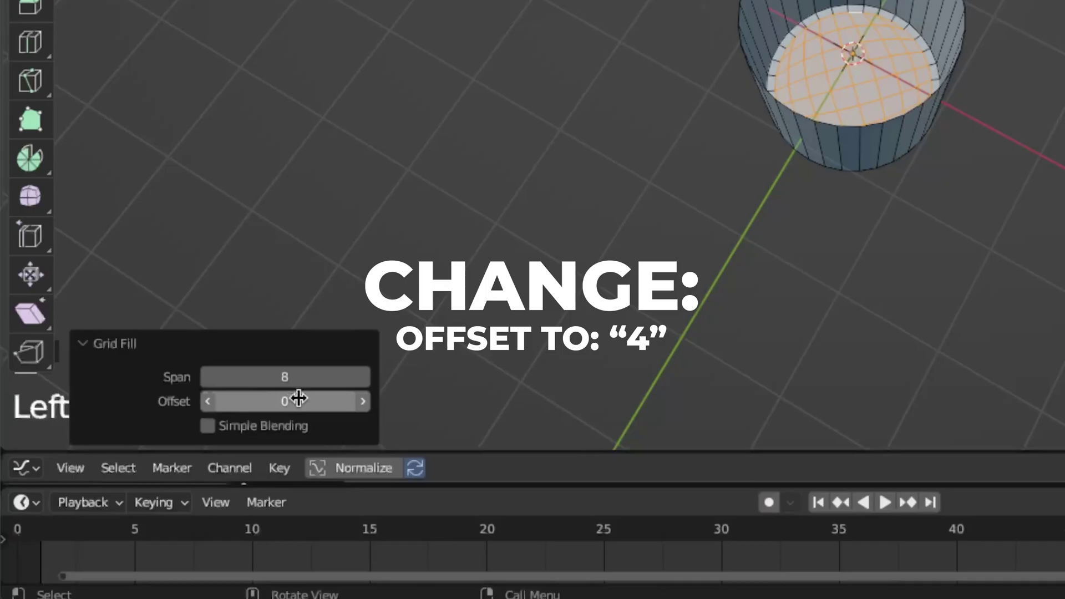
left_click(298, 398)
type("4")
key("Return")
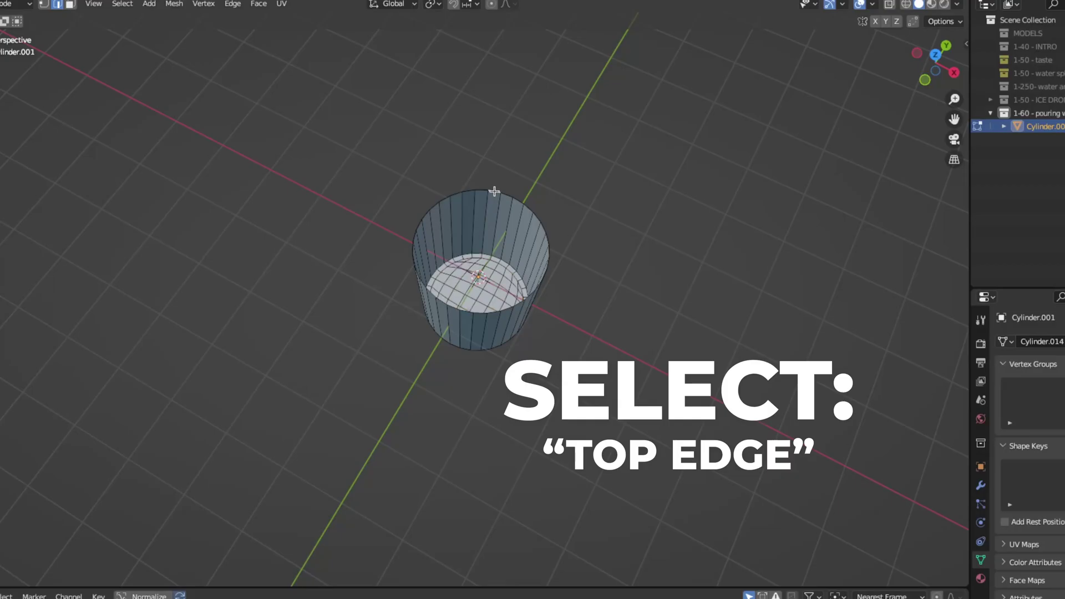
Extrude the top rim inward for wall thickness and switch to wireframe shading
key("e")
key("s")
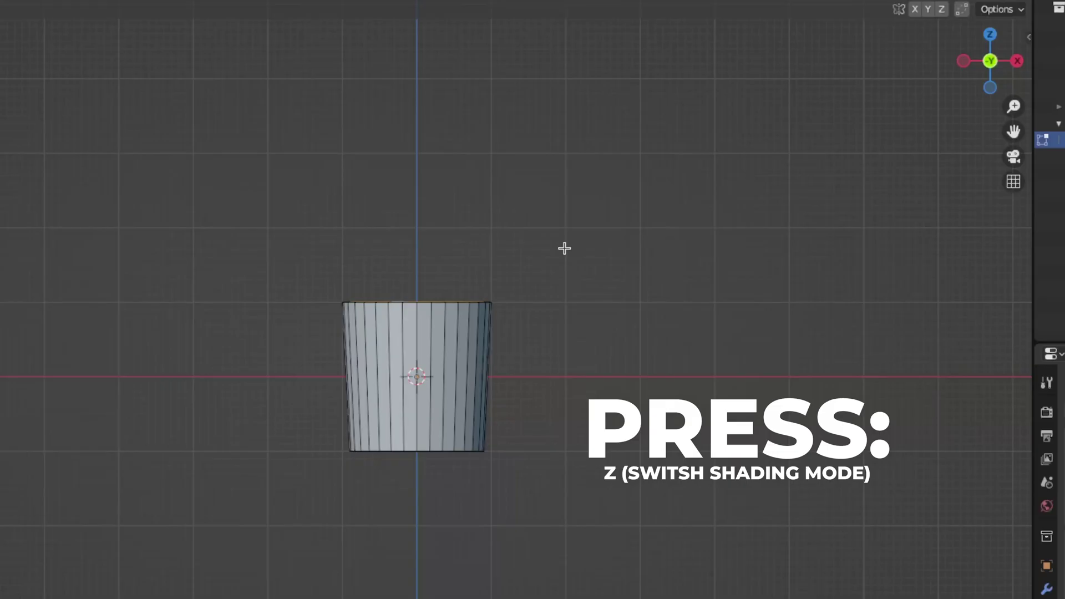
key("z")
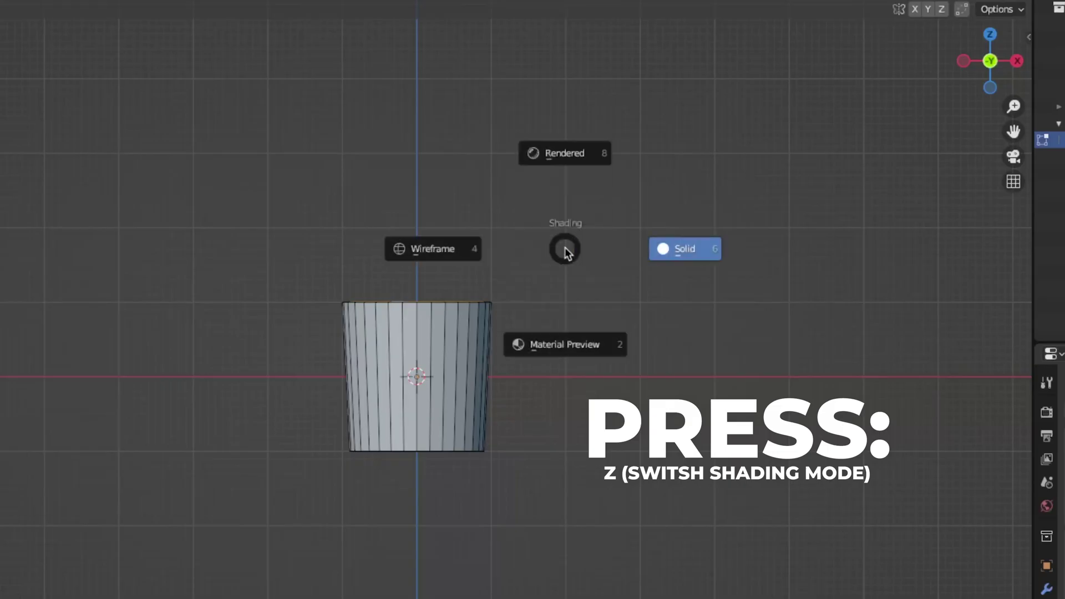
left_click(506, 248)
Extrude the inner wall straight down near the base and scale its loop to 0.9
key("e")
key("z")
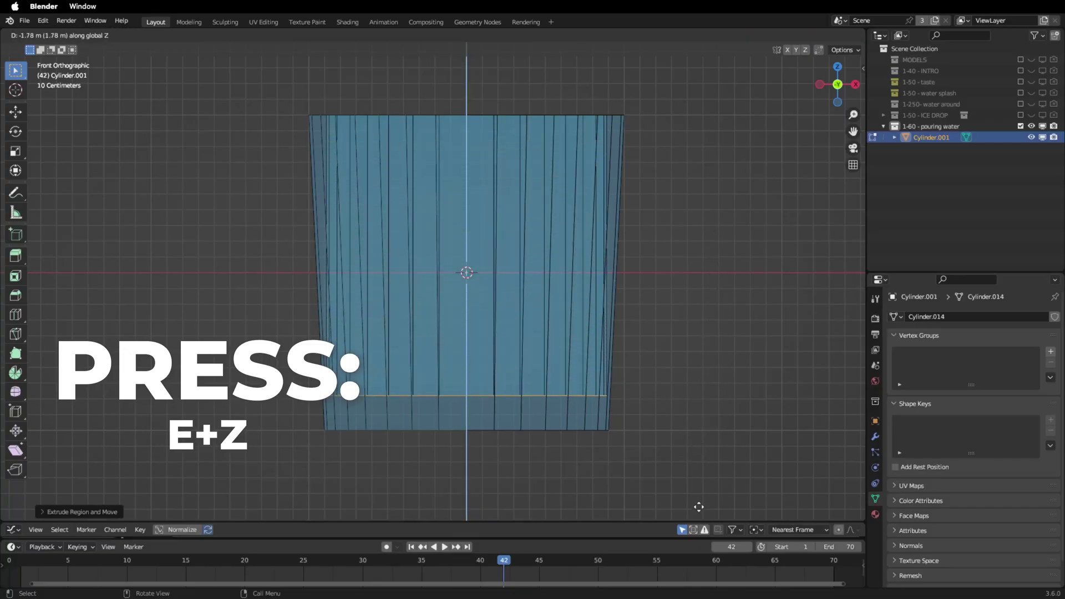
left_click(699, 511)
type("s0.9")
key("Return")
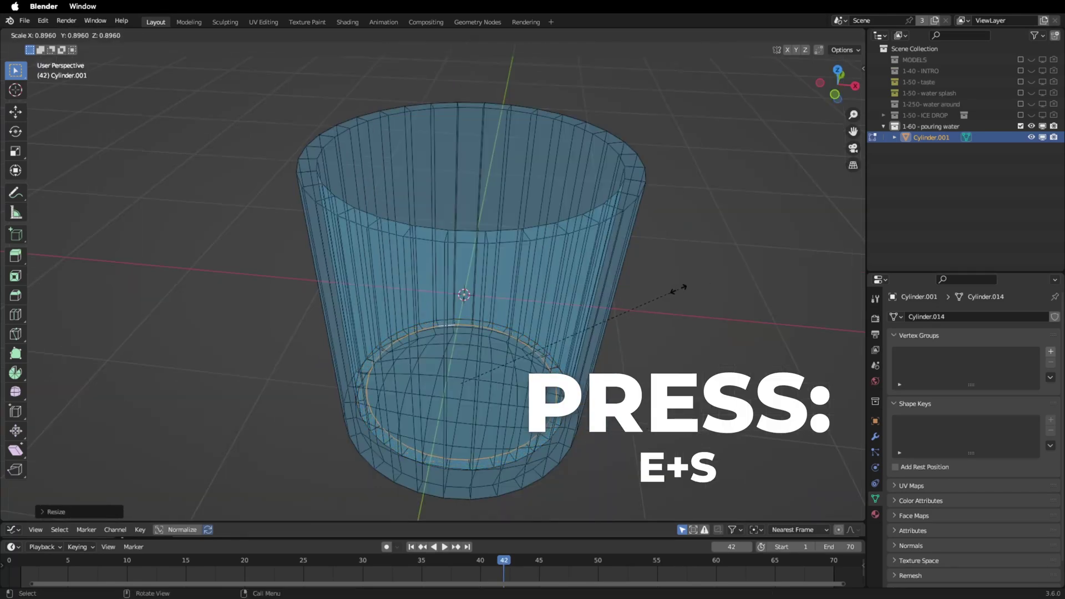
left_click(553, 40)
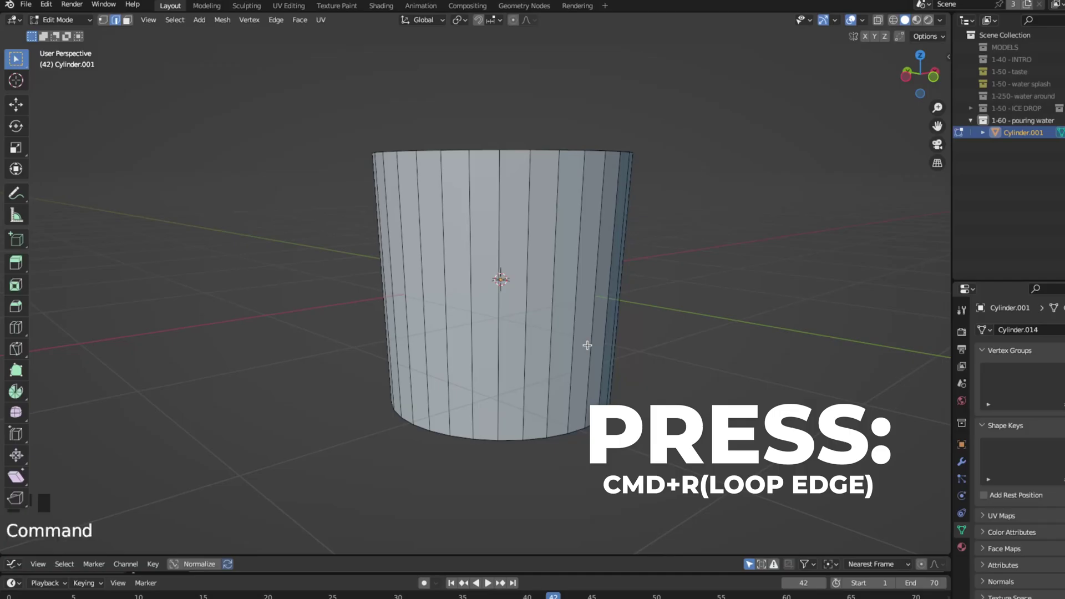
Add loop cuts on the outer wall near the bottom and near the rim
key("super+r")
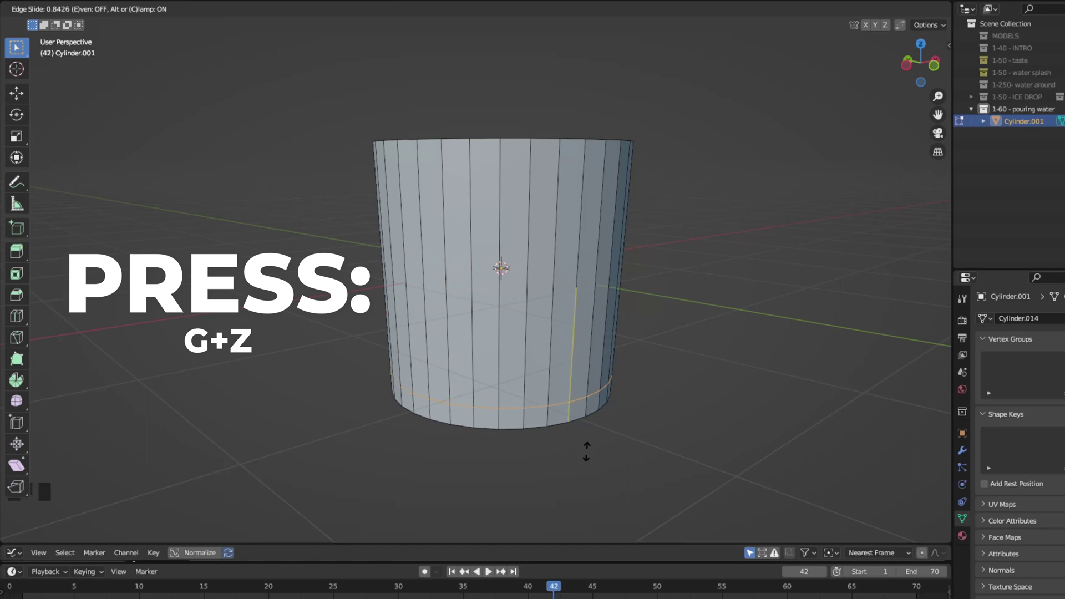
left_click(586, 467)
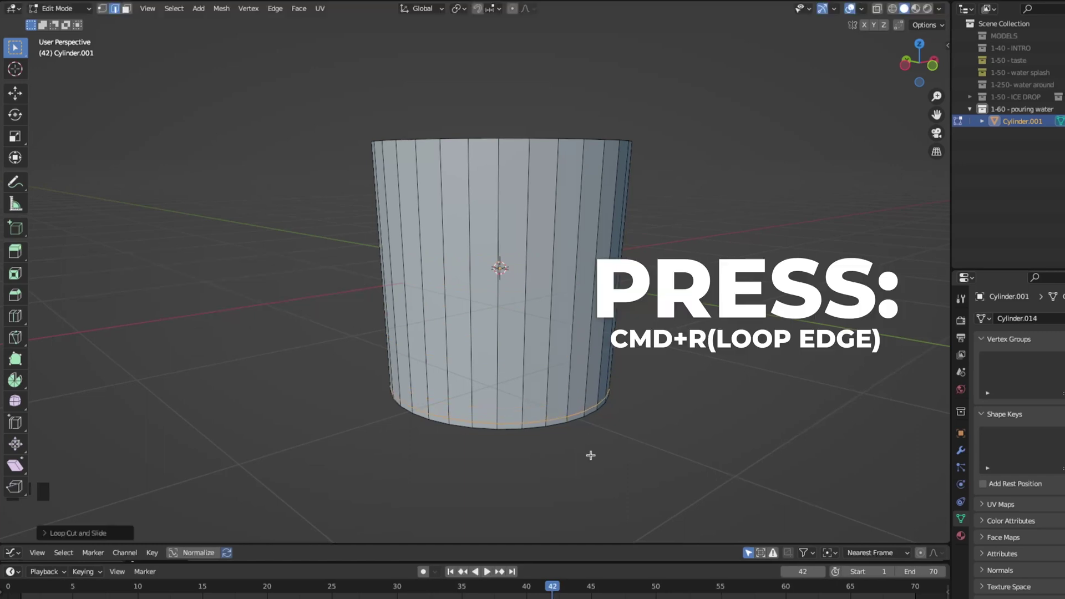
key("ctrl+r")
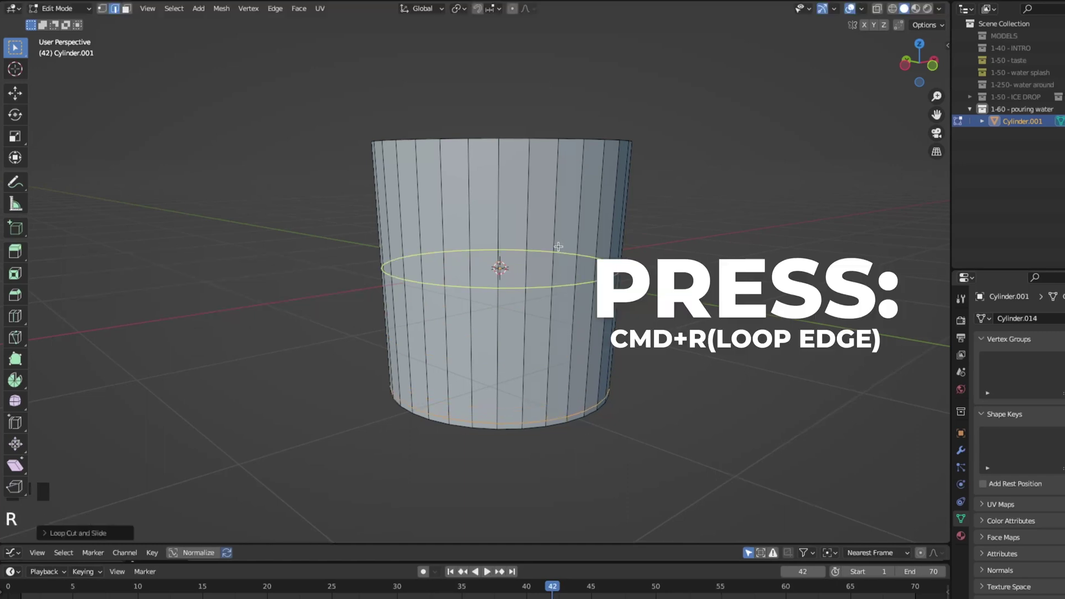
key("g")
key("z")
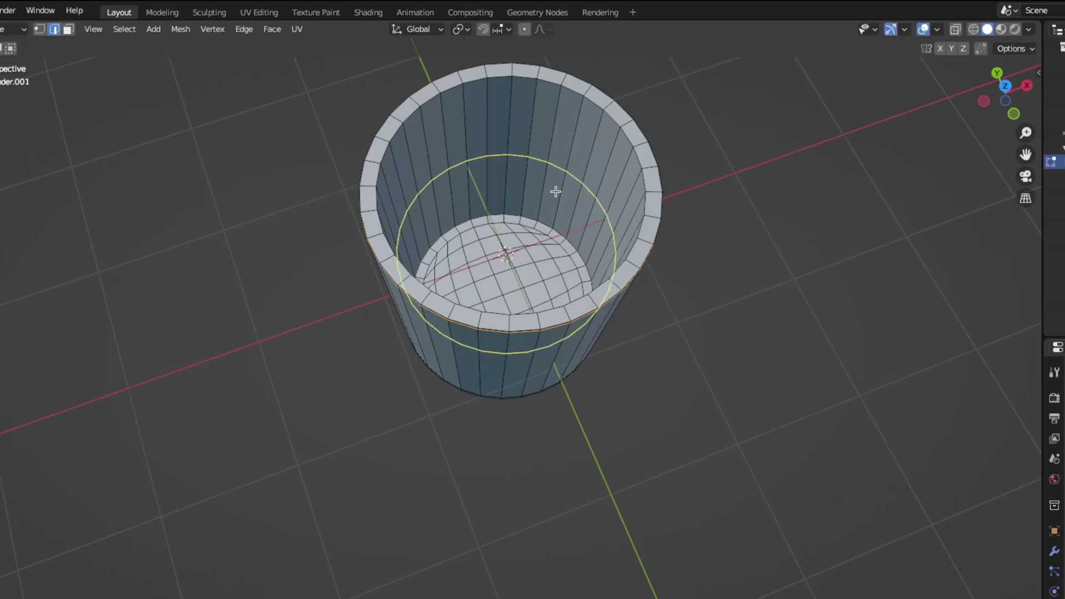
Add loop cuts on the inner wall near the floor and the top rim
left_click(555, 190)
left_click(591, 250)
key("ctrl+r")
left_click(605, 183)
left_click(599, 131)
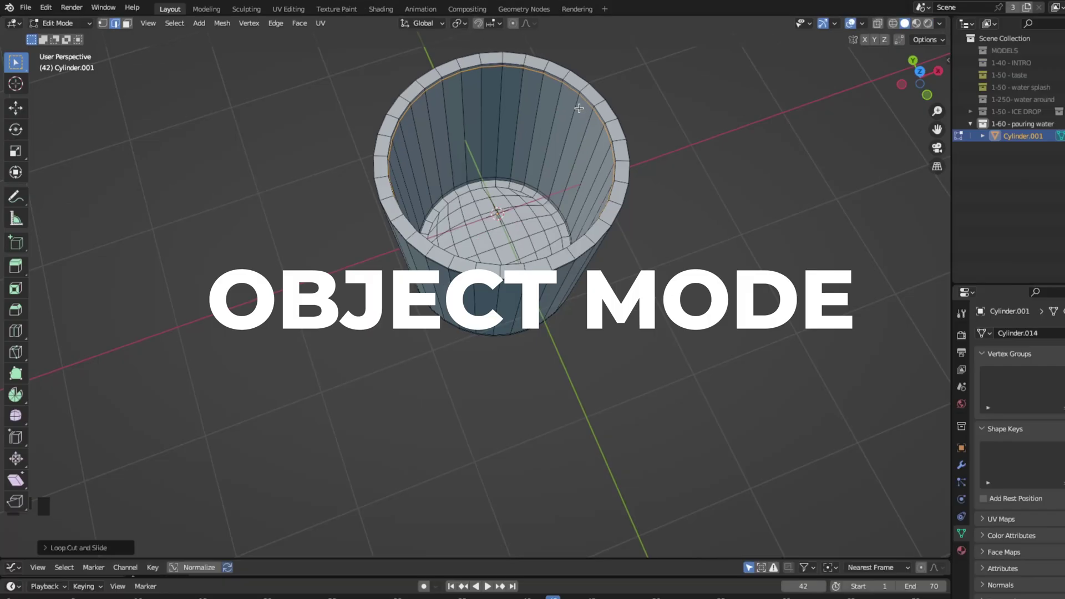
Return to Object Mode and apply Shade Smooth to the glass
key("Tab")
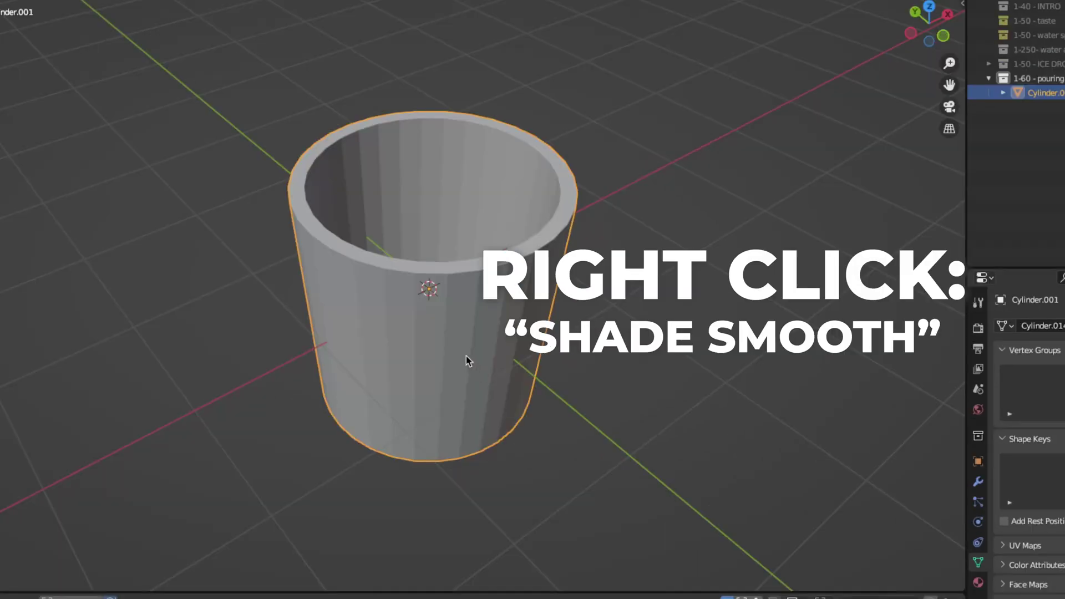
right_click(526, 358)
left_click(526, 358)
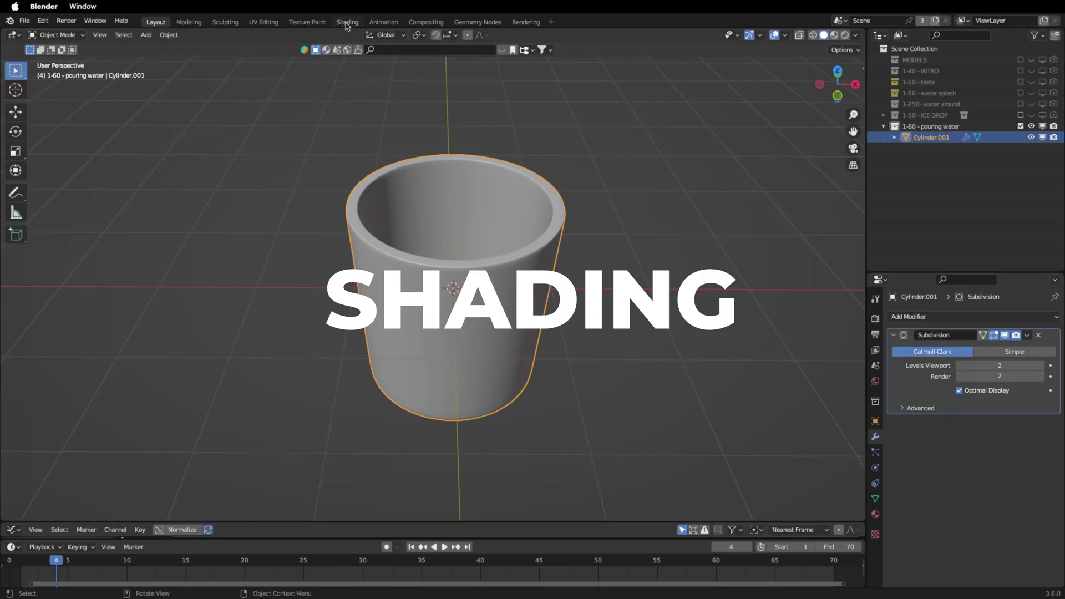
In the Shading workspace, create a new glass material and delete its Principled BSDF
left_click(348, 22)
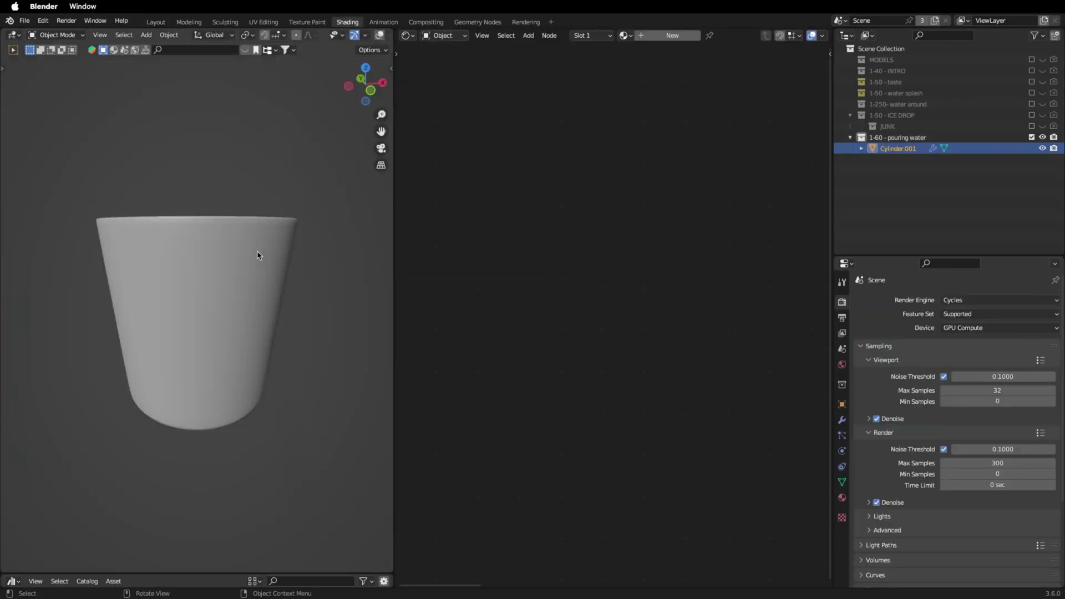
key("z")
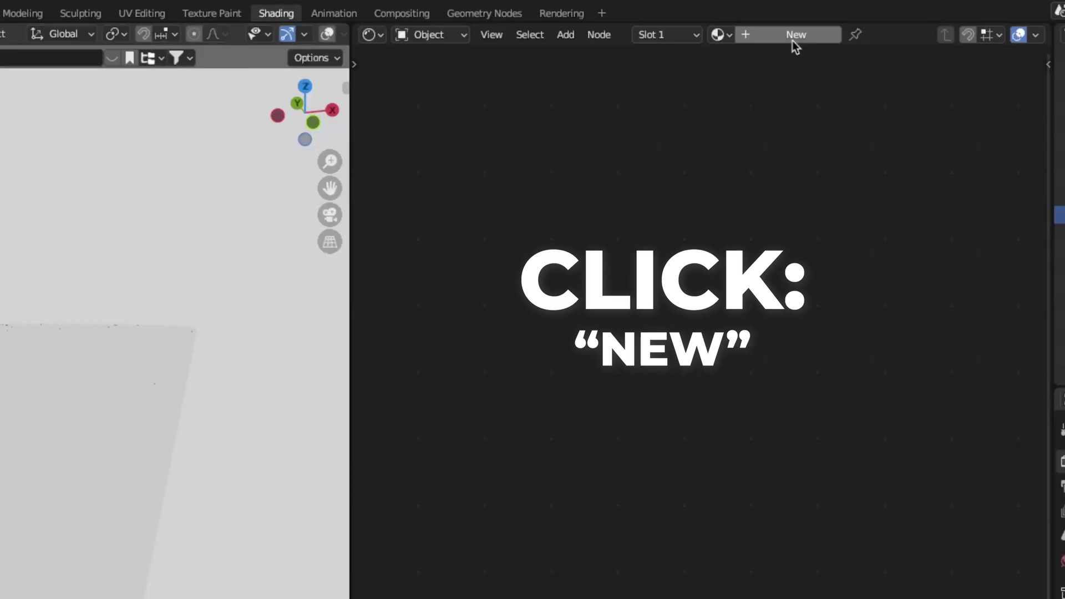
left_click(793, 40)
left_click(856, 183)
key("x")
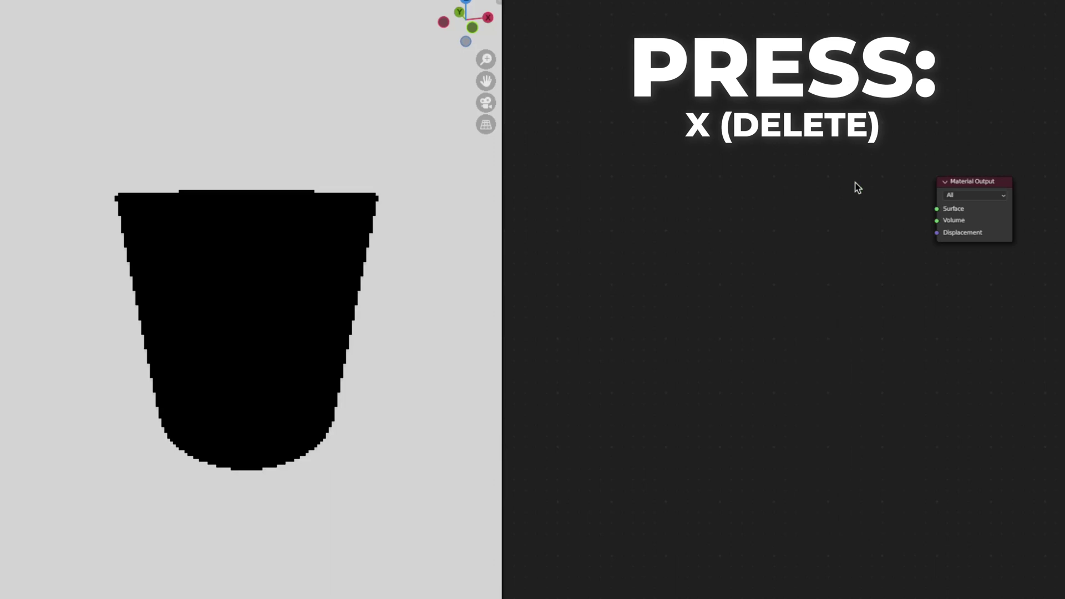
Add a Mix Shader beside the Material Output and a Fresnel node
key("shift+a")
type("mix")
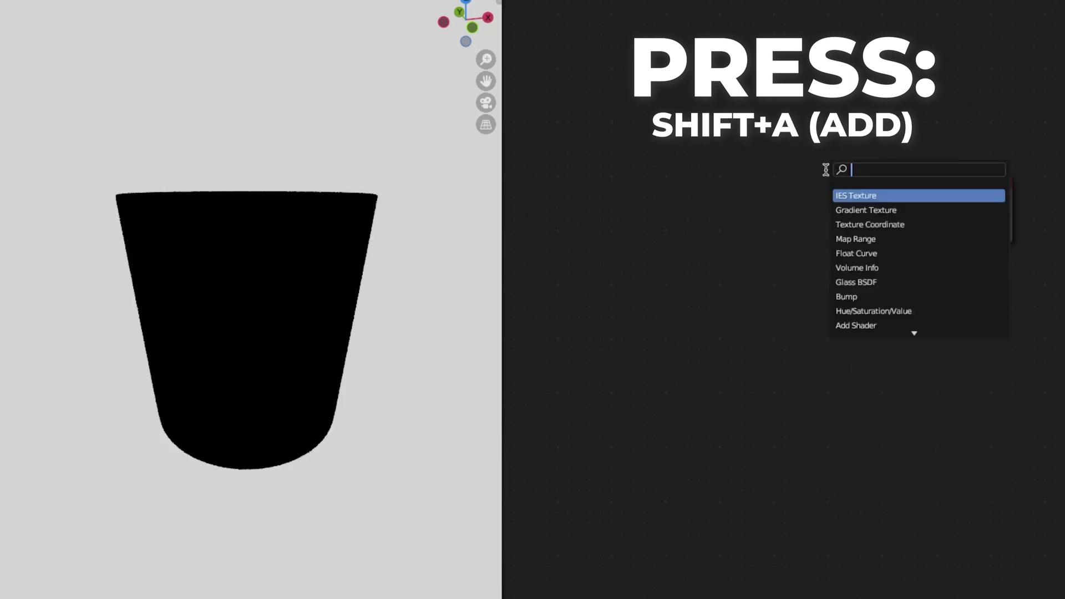
left_click(855, 225)
left_click(841, 228)
key("shift+a")
type("fres")
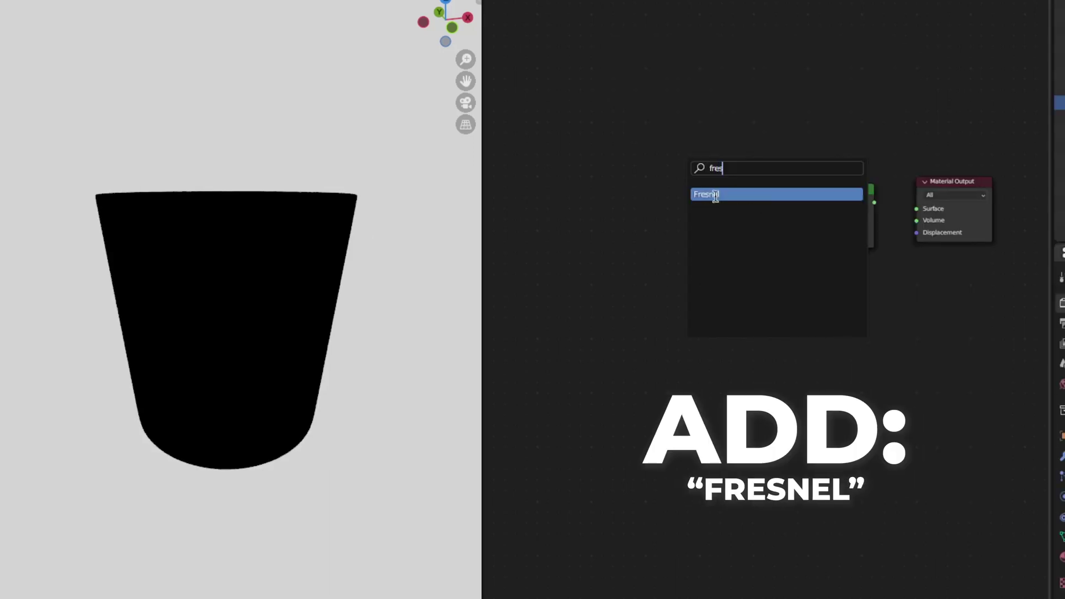
left_click(714, 195)
left_click(710, 181)
Add Refraction BSDF and Glossy BSDF nodes to the tree
key("shift+a")
type("ref")
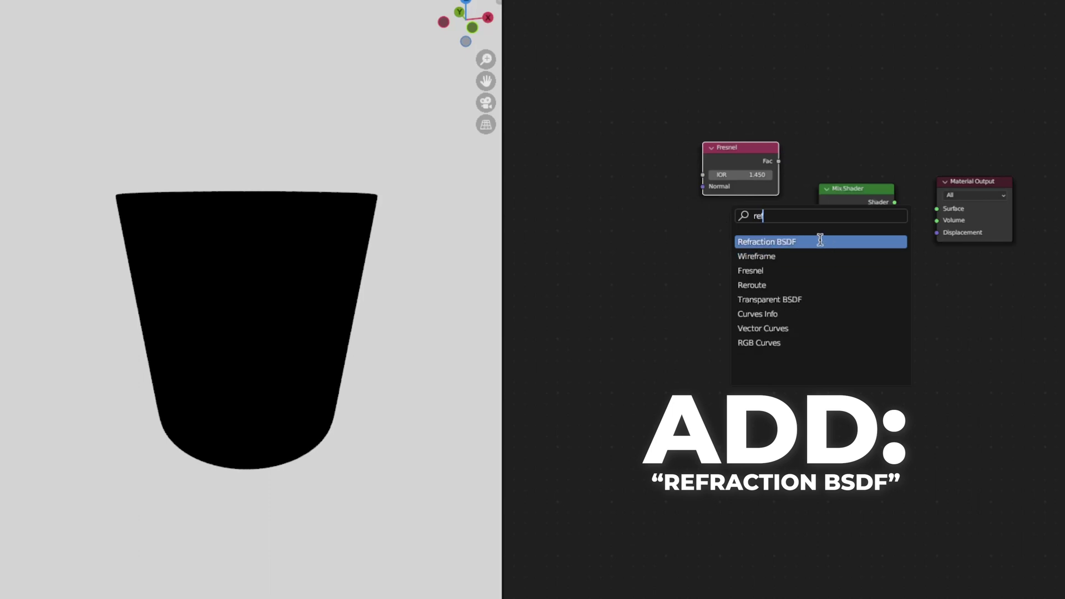
left_click(820, 240)
left_click(738, 250)
key("shift+a")
type("glos")
left_click(832, 364)
left_click(744, 374)
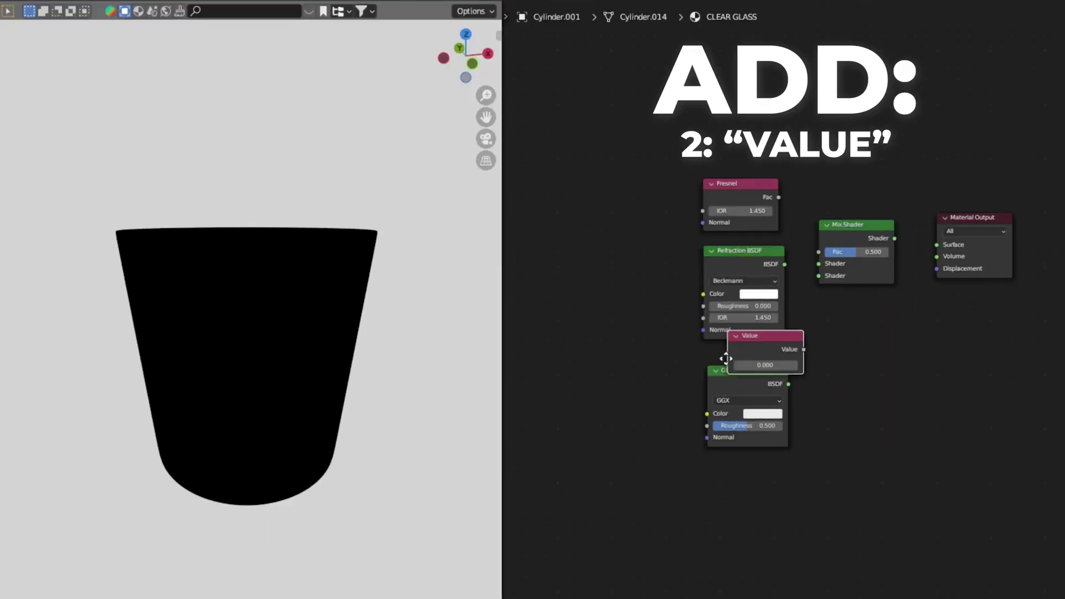
left_click(588, 217)
Add Value nodes to the left of the shaders
key("shift+a")
type("val")
left_click(708, 328)
left_click(616, 305)
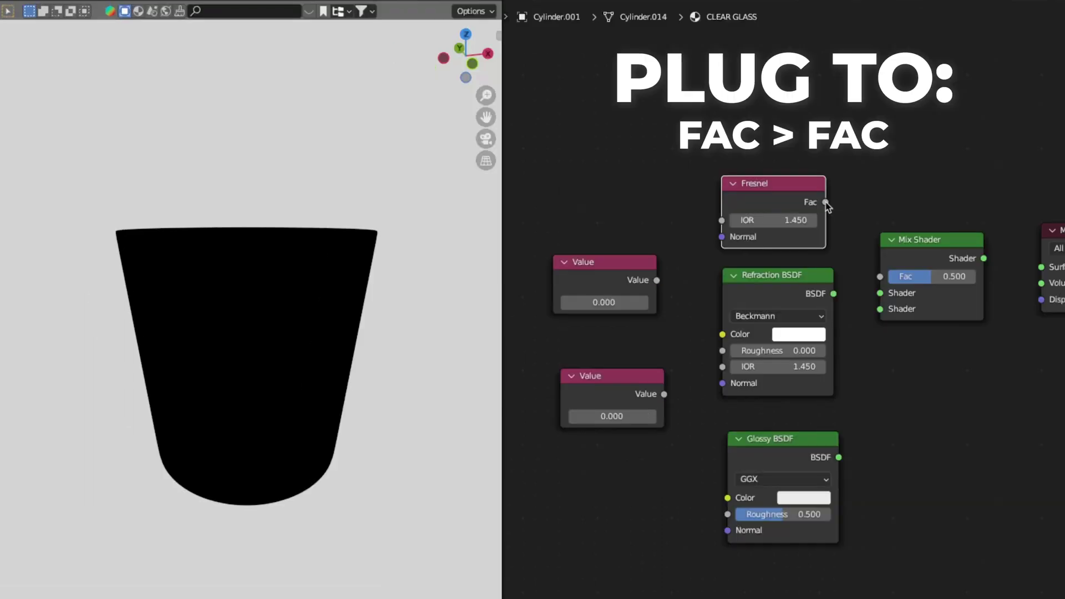
Link Fresnel to Mix factor and a 1.520 Value to Fresnel and Refraction IOR
left_click_drag(826, 203, 880, 277)
left_click_drag(656, 281, 721, 221)
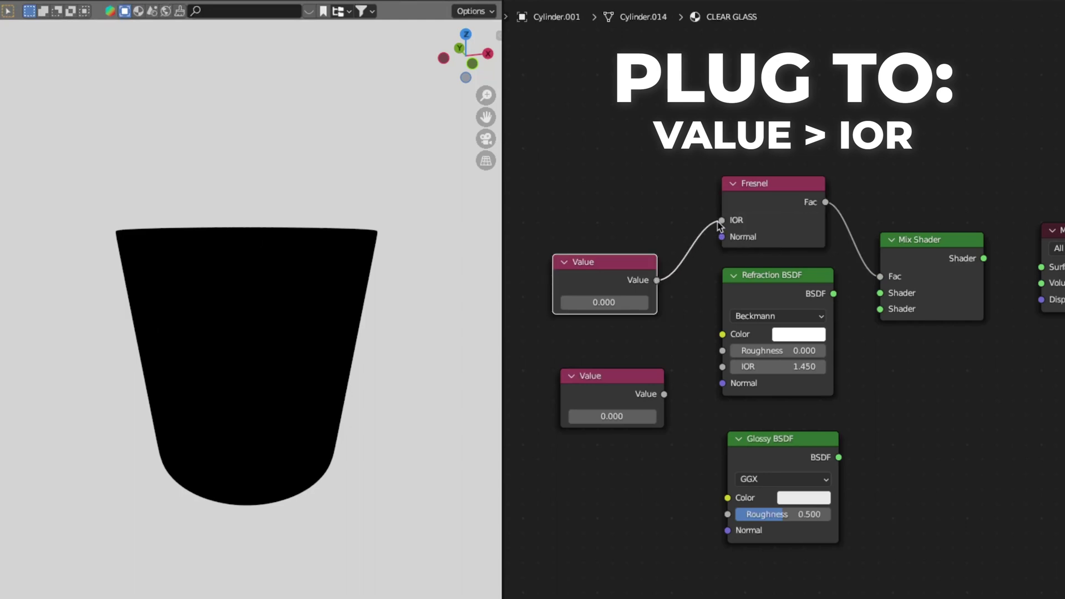
left_click(602, 302)
type("1")
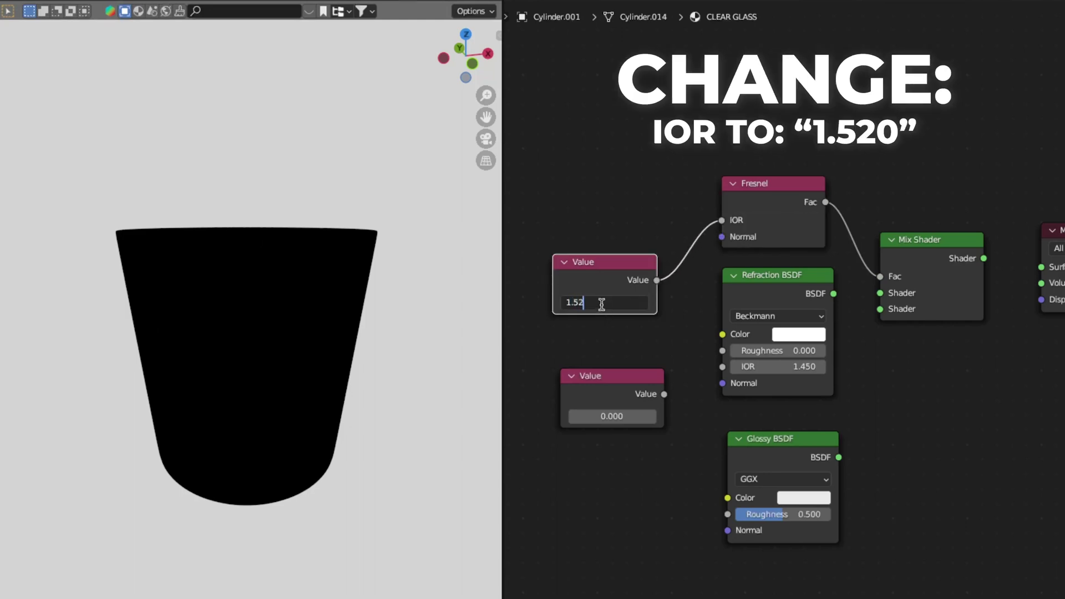
type(".52")
key("Return")
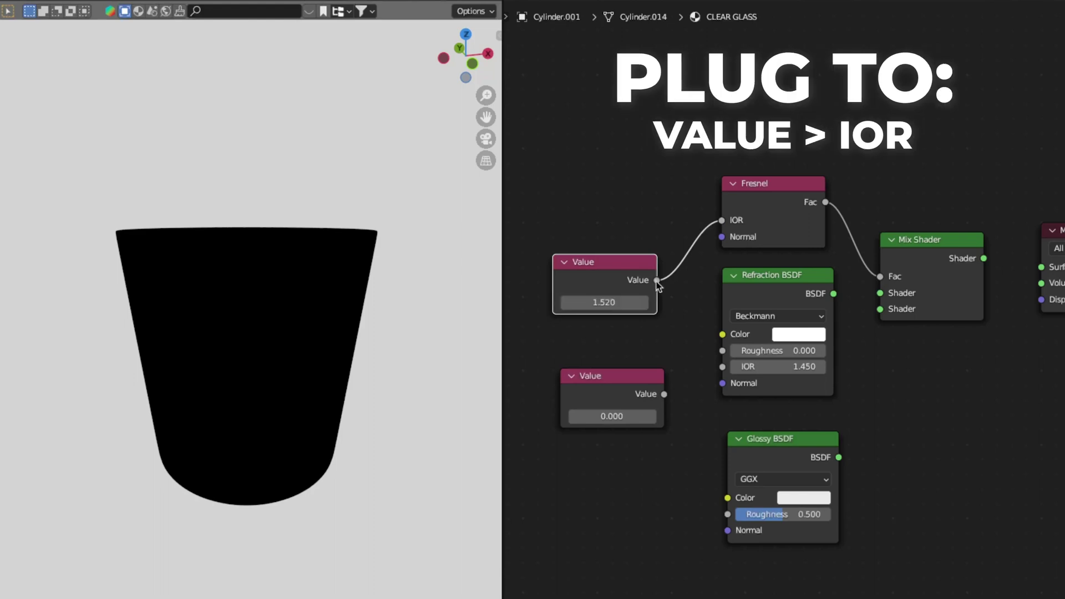
left_click_drag(709, 357, 722, 367)
Feed Refraction and Glossy into the Mix Shader, Value into Glossy Roughness, Mix into Surface
left_click_drag(833, 295, 880, 294)
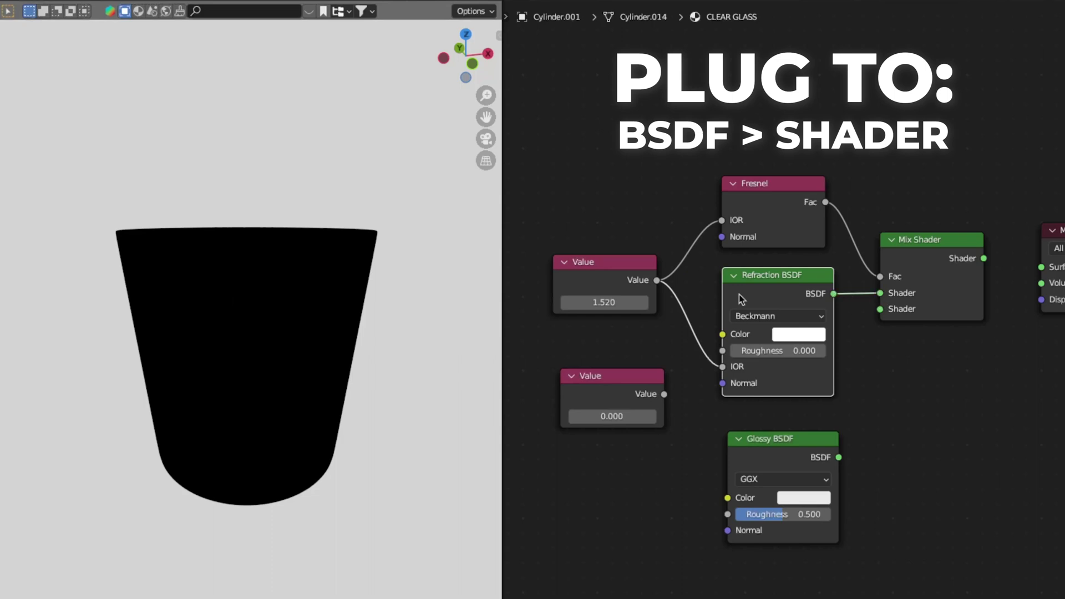
left_click_drag(839, 457, 880, 309)
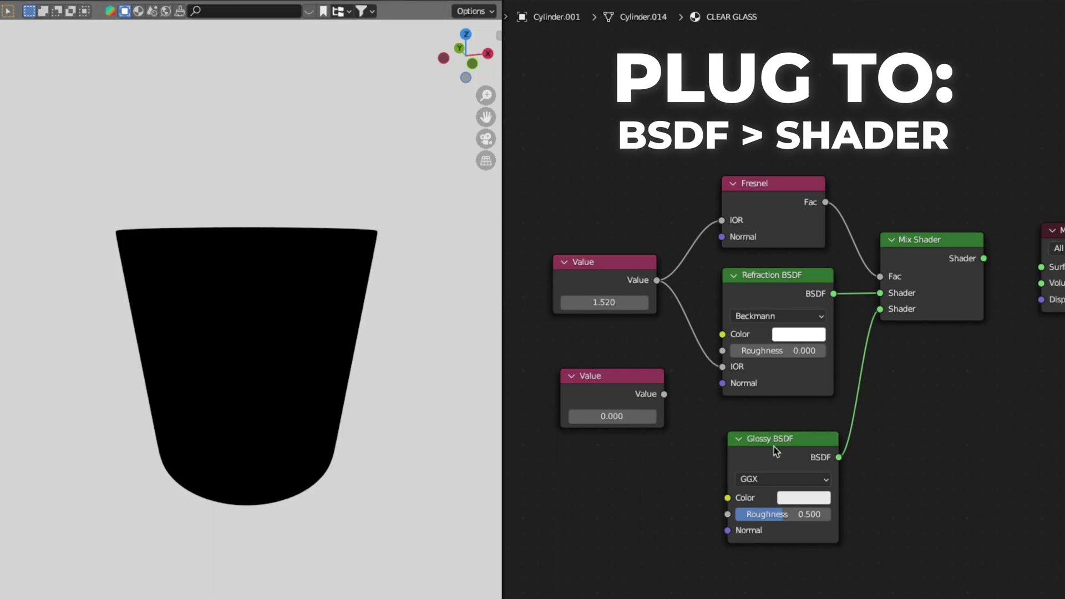
left_click_drag(775, 451, 770, 434)
left_click_drag(664, 393, 722, 350)
left_click_drag(984, 258, 1041, 267)
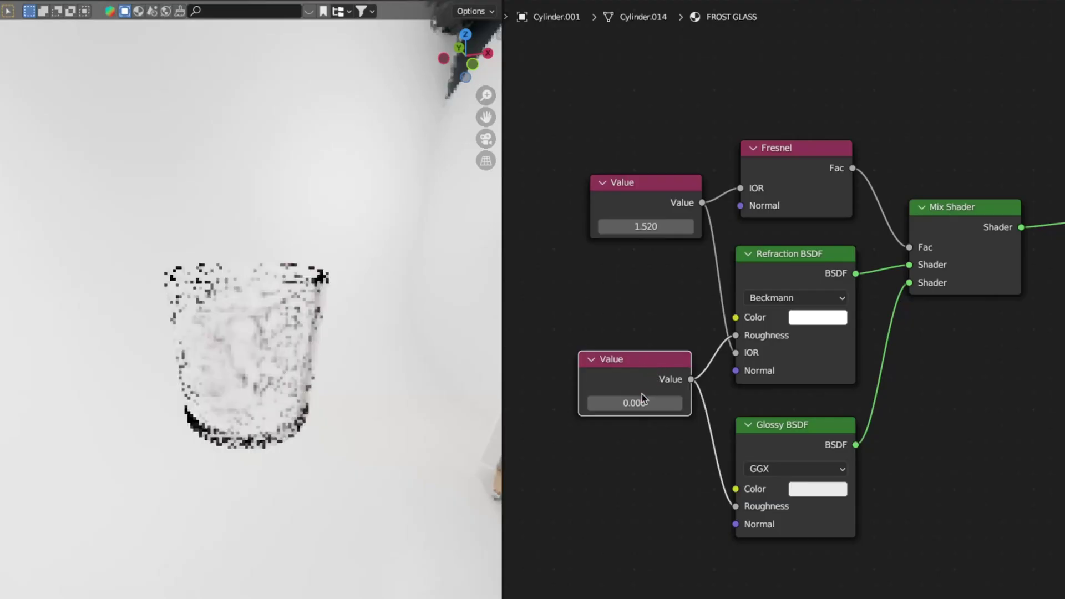
Set the roughness Value to 0.500 for frosted glass, then hide the glass in Layout
double_click(642, 403)
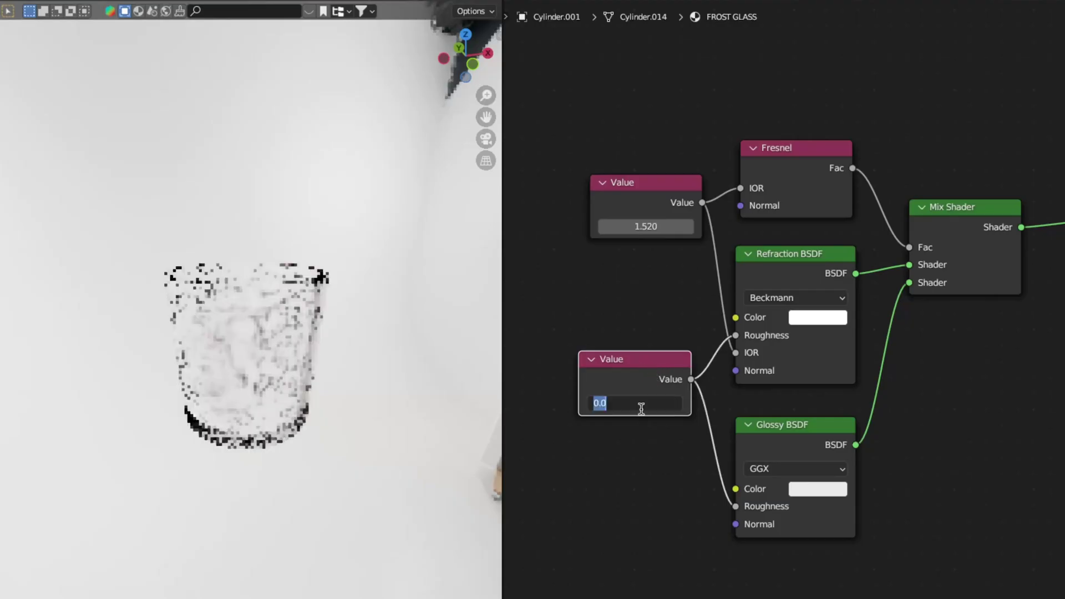
type("0")
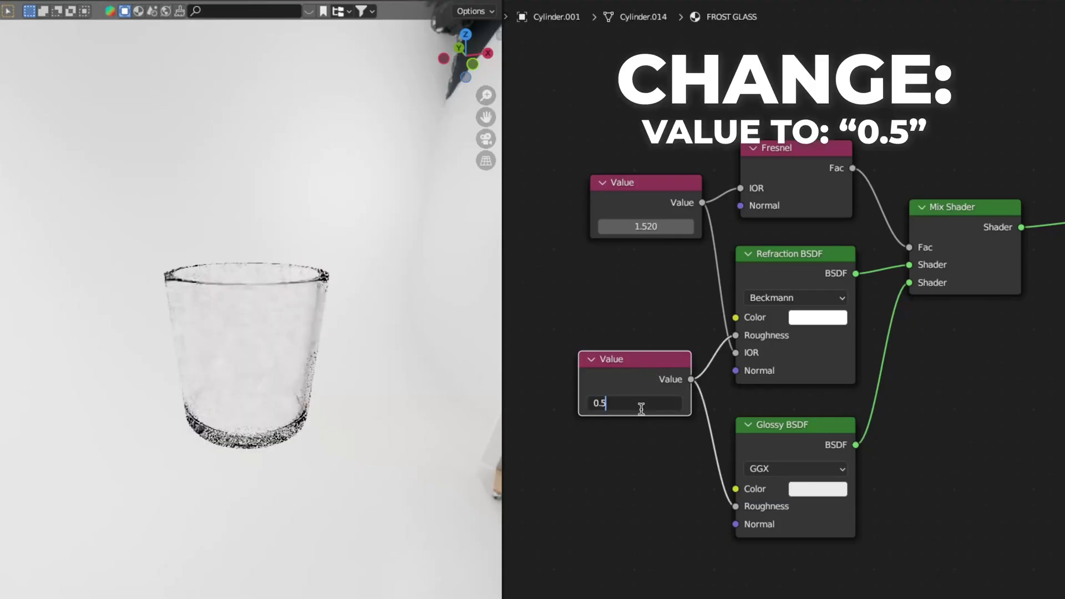
key("Return")
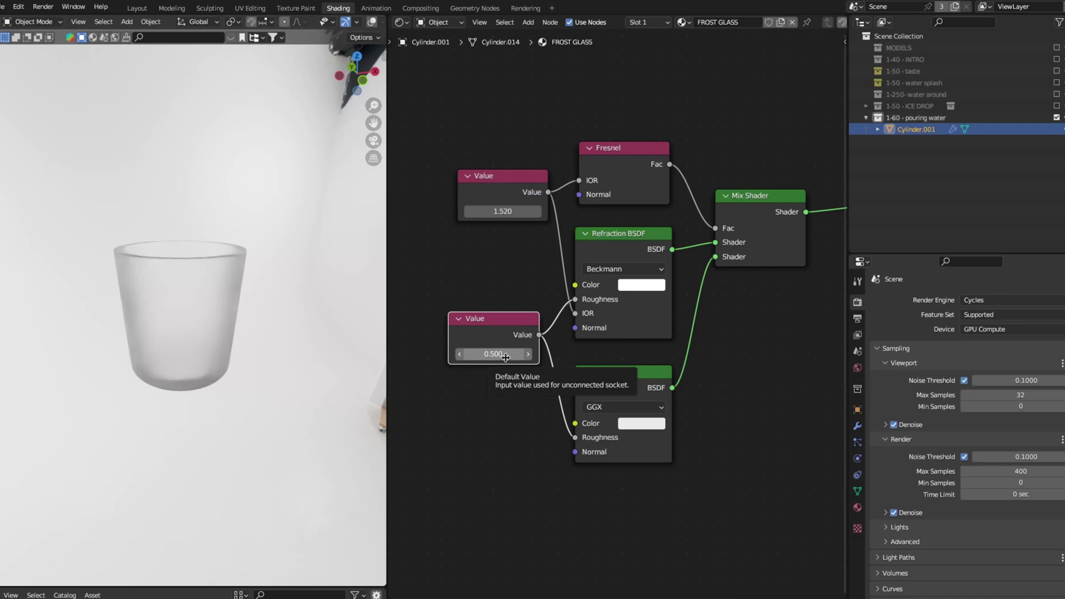
left_click(137, 7)
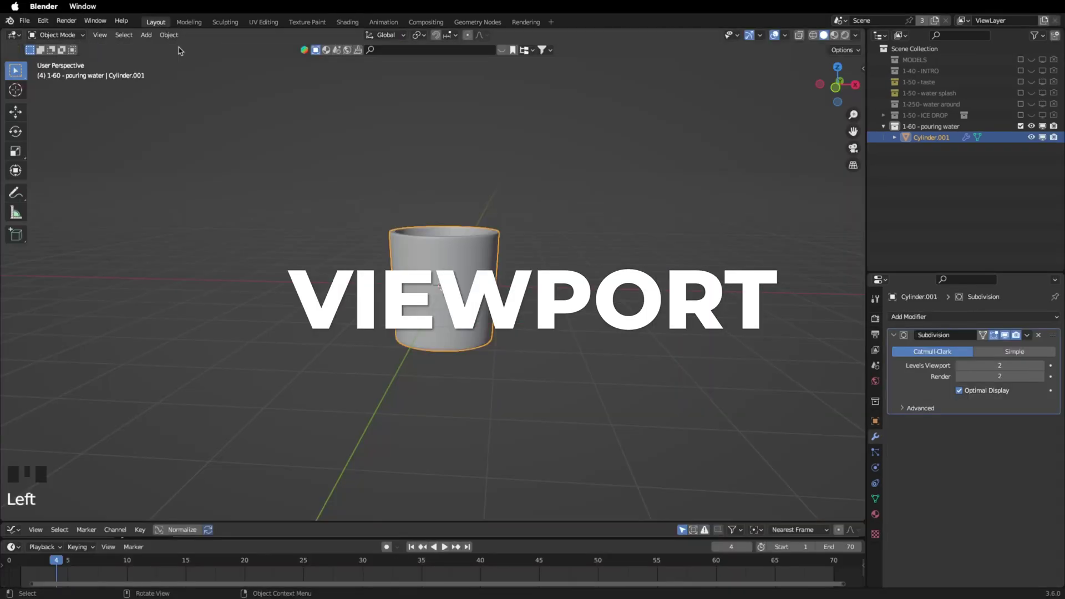
left_click(473, 271)
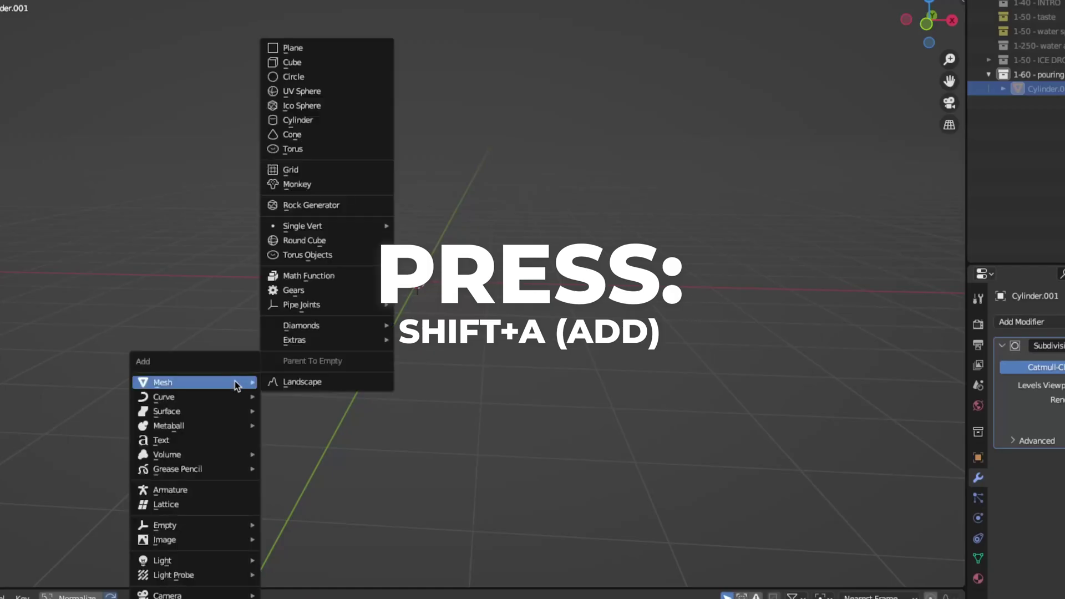
Add a UV sphere raised along Z and a cube whose geometry rests on the ground
left_click(345, 97)
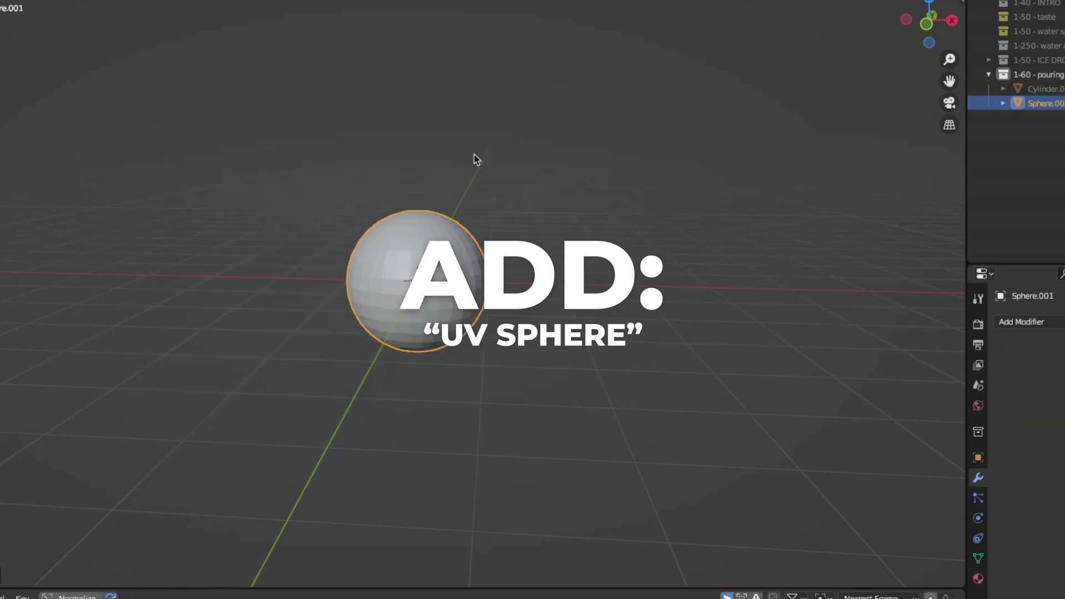
key("g")
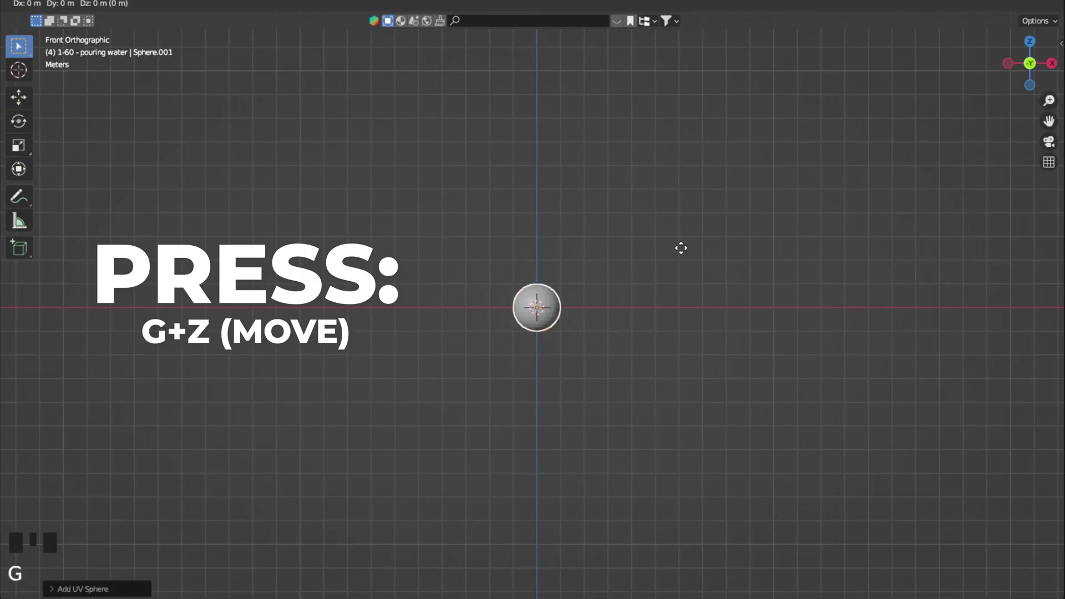
key("z")
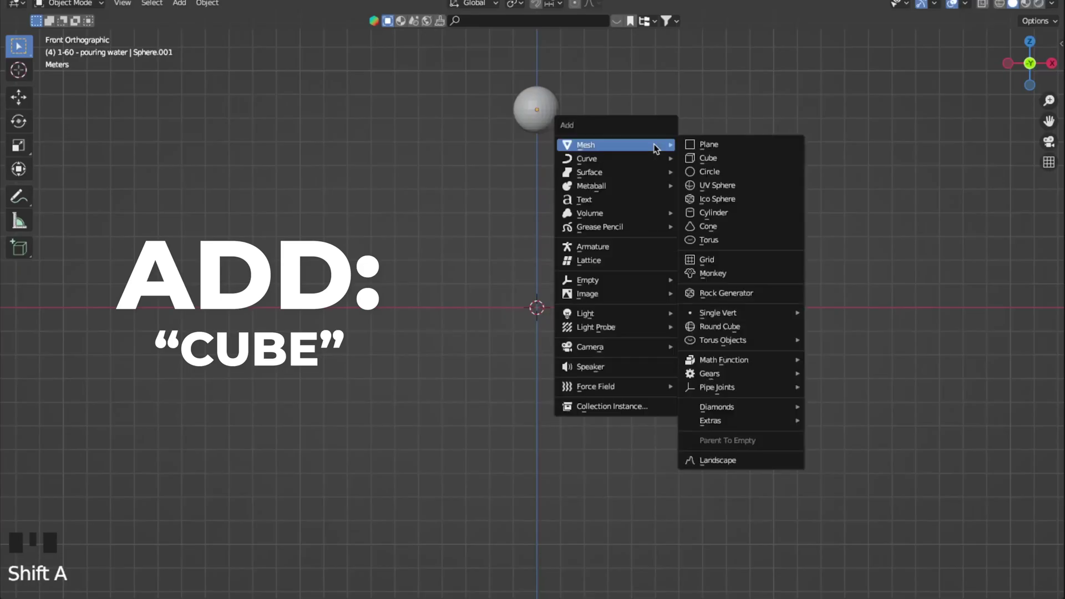
left_click(692, 162)
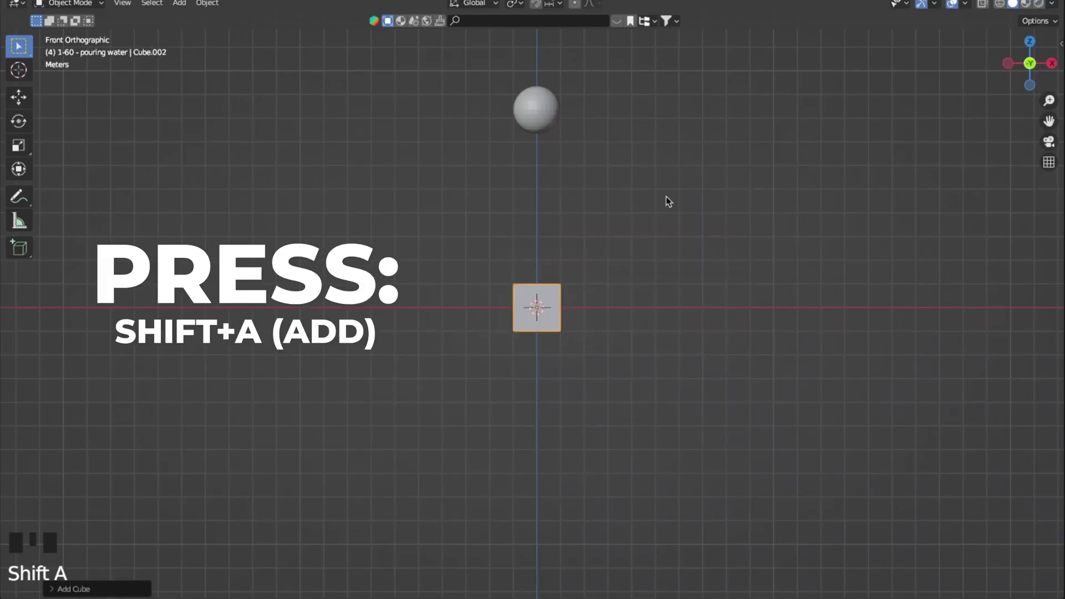
key("Tab")
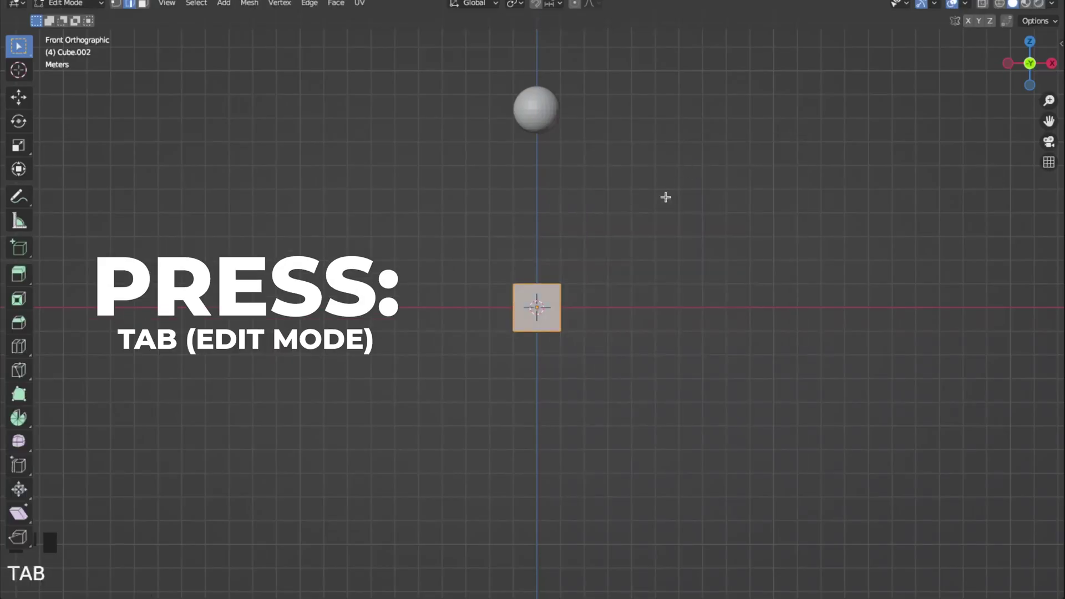
key("g")
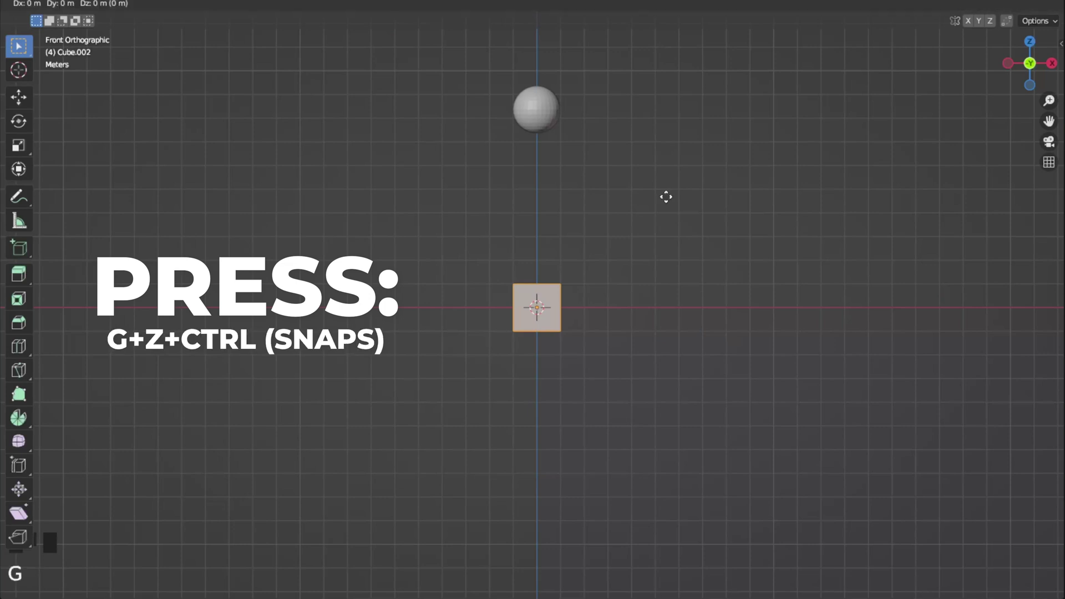
key("z")
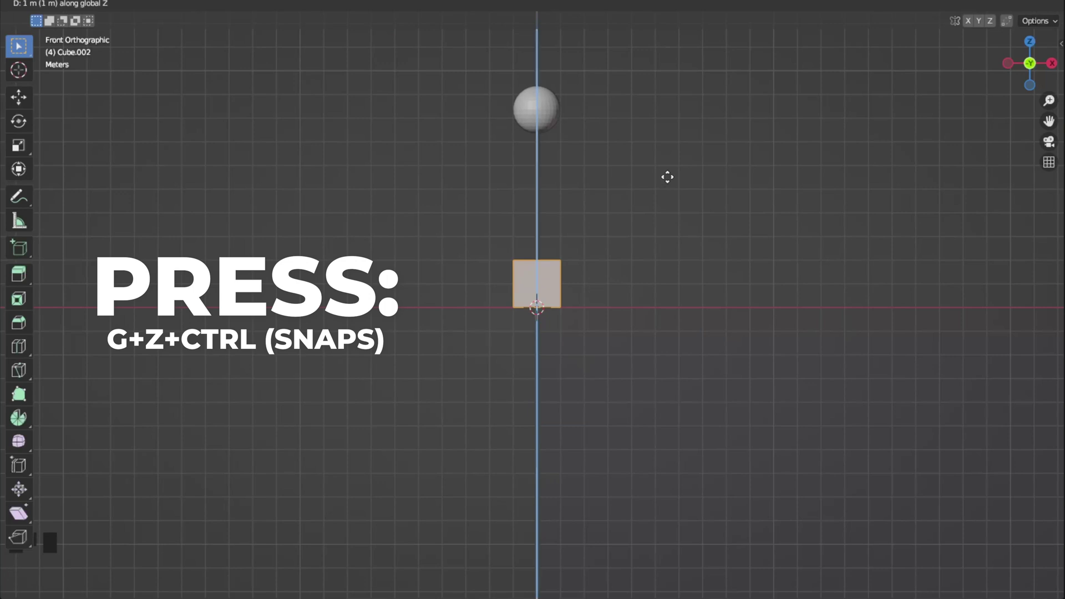
left_click(667, 177)
key("Tab")
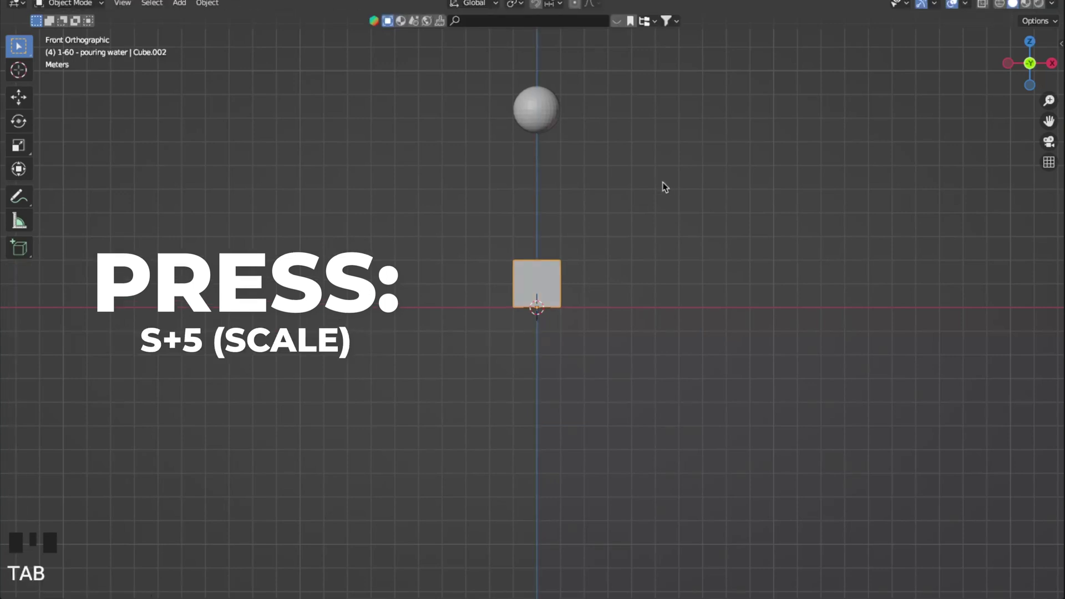
Scale the cube by 5, then stretch it to twice its height along Z
key("s")
key("5")
left_click(663, 183)
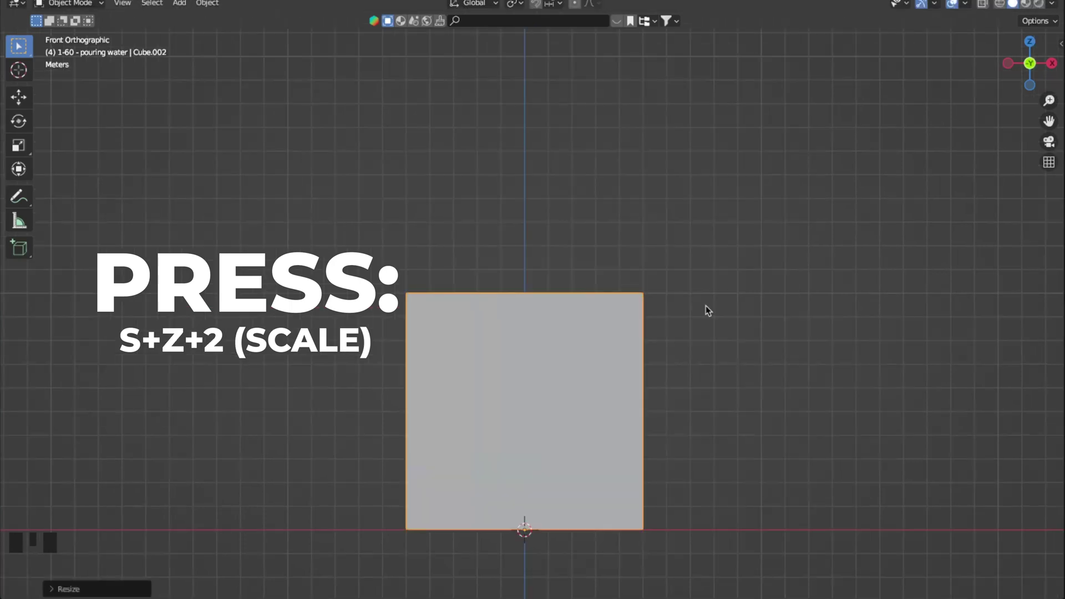
key("s")
key("z")
key("2")
left_click(706, 307)
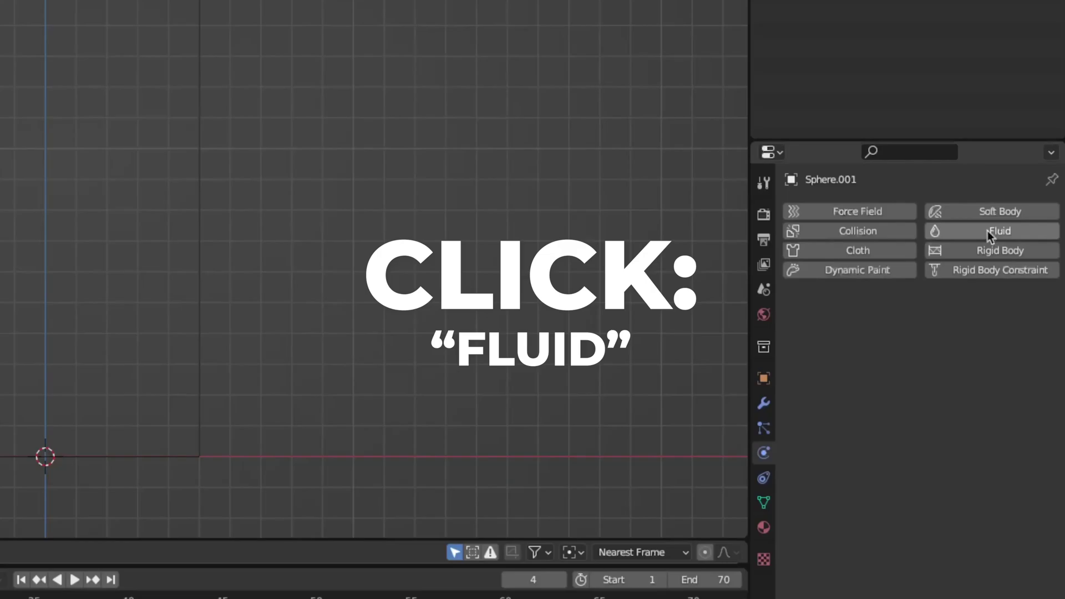
Enable Fluid physics on the sphere and the box, setting the box's type to Domain
left_click(987, 231)
left_click(923, 329)
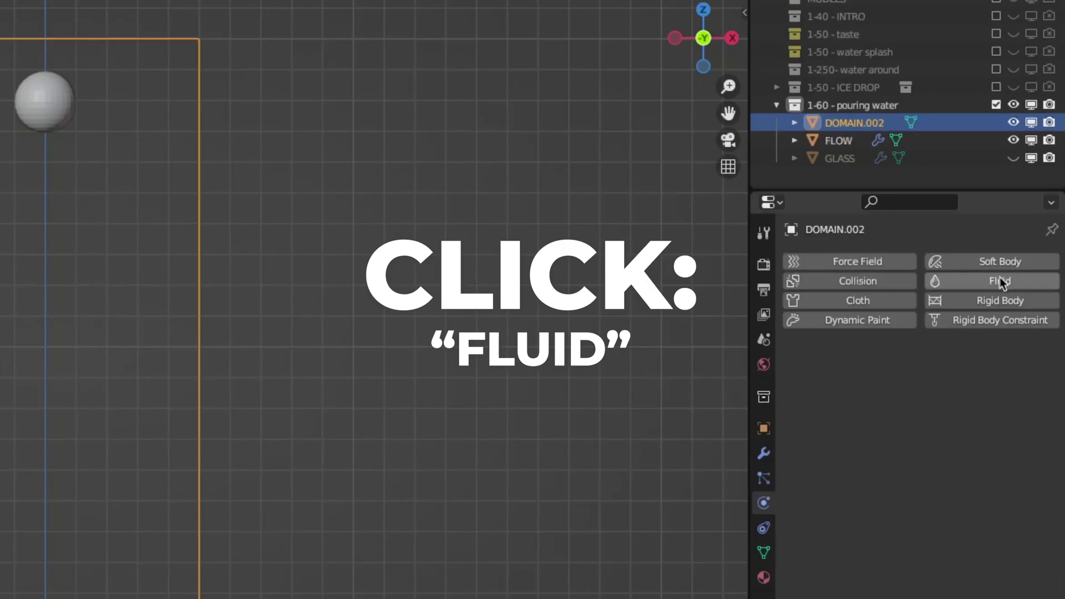
left_click(1001, 283)
left_click(944, 375)
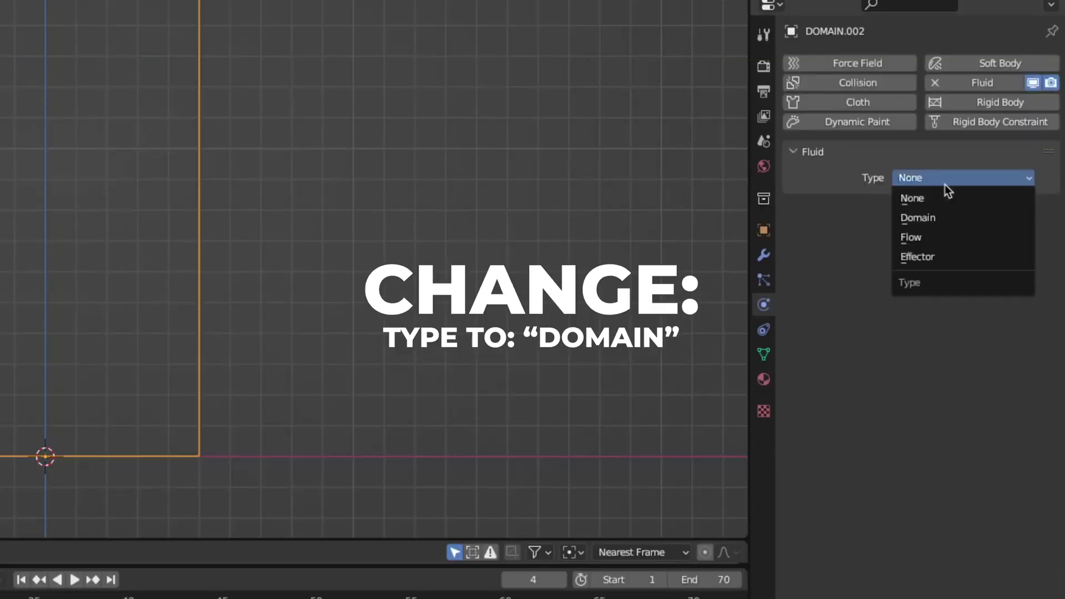
left_click(941, 218)
left_click(941, 228)
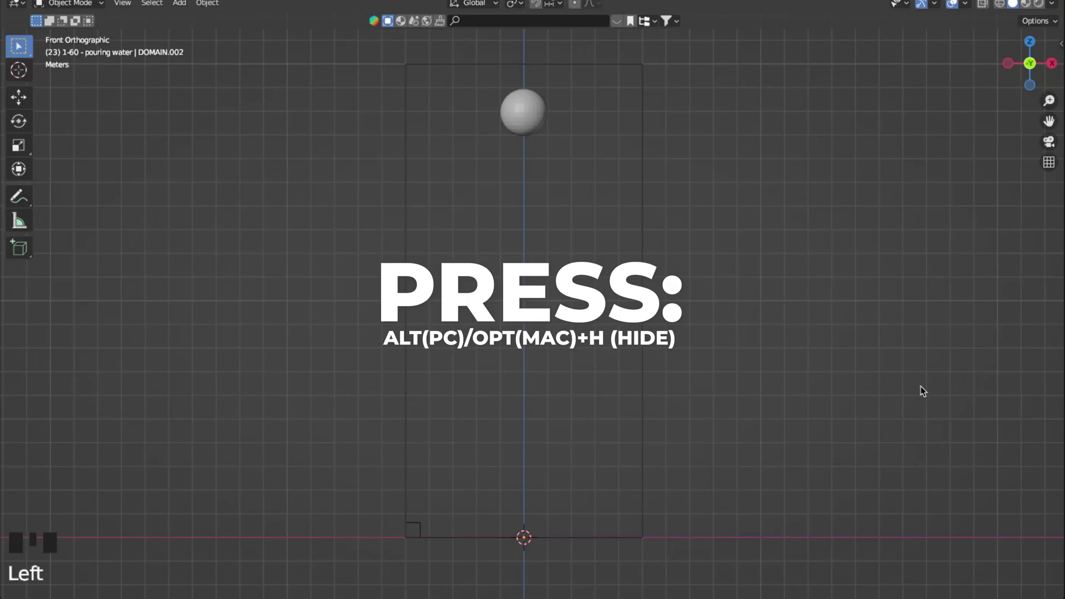
Unhide the glass, raise it into the domain at double size, apply scale, and make it an Effector
key("alt+h")
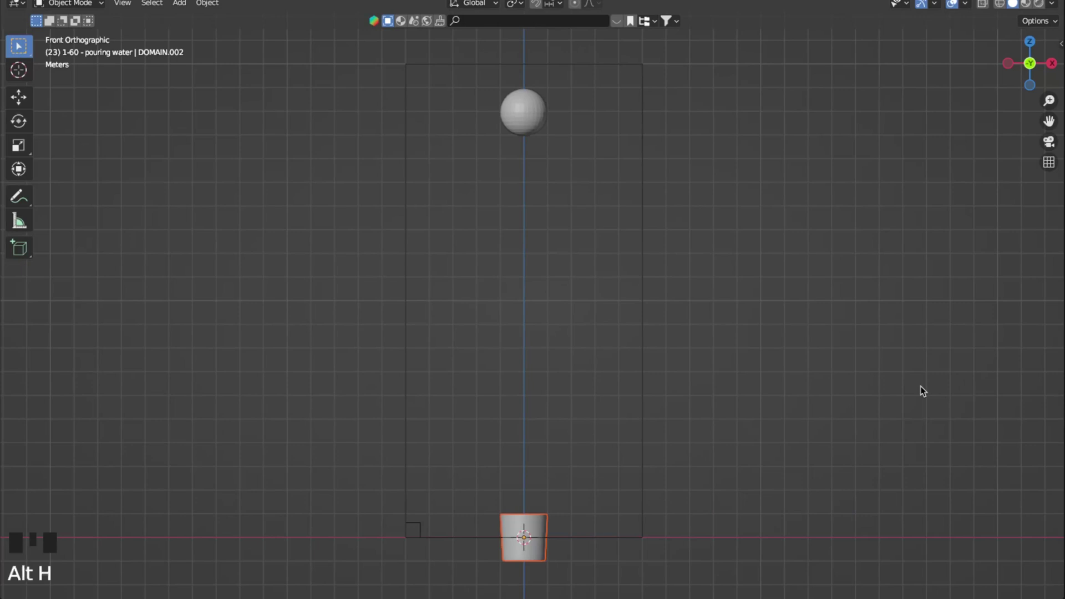
left_click(920, 386)
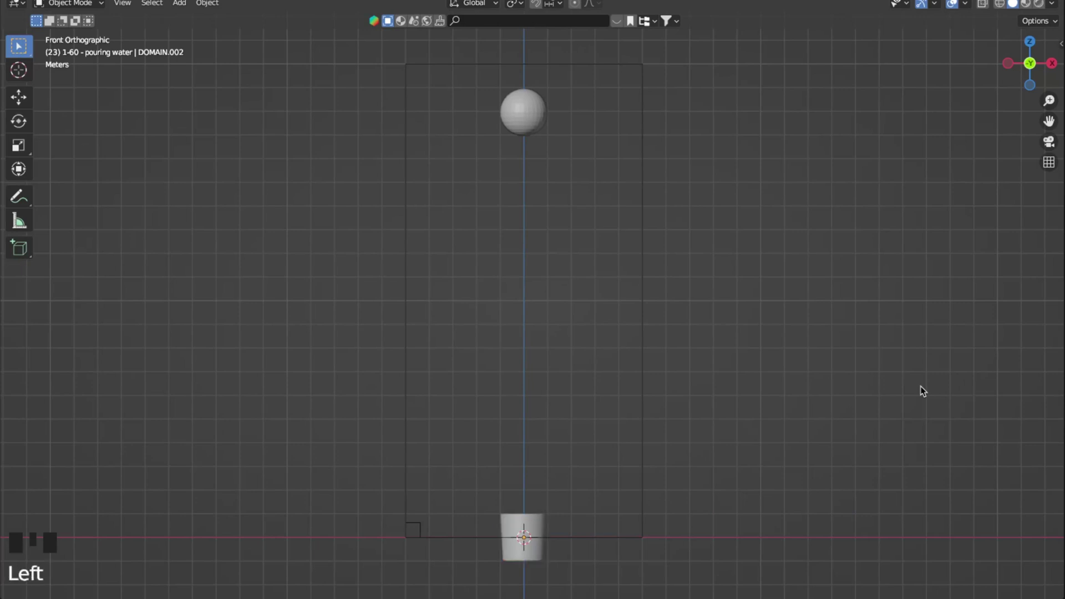
left_click_drag(537, 528, 719, 381)
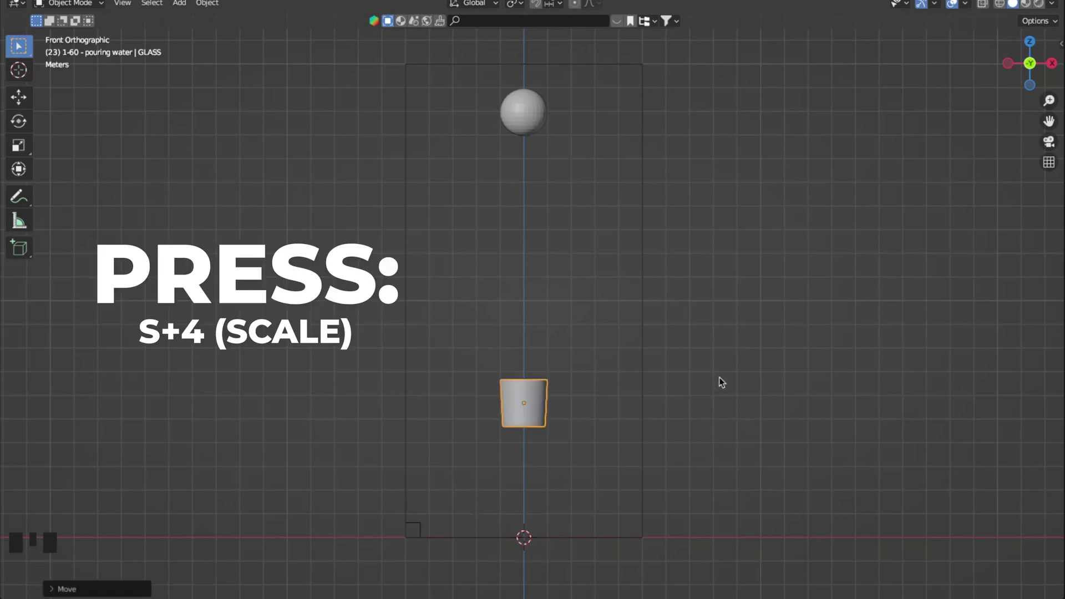
type("s2s4")
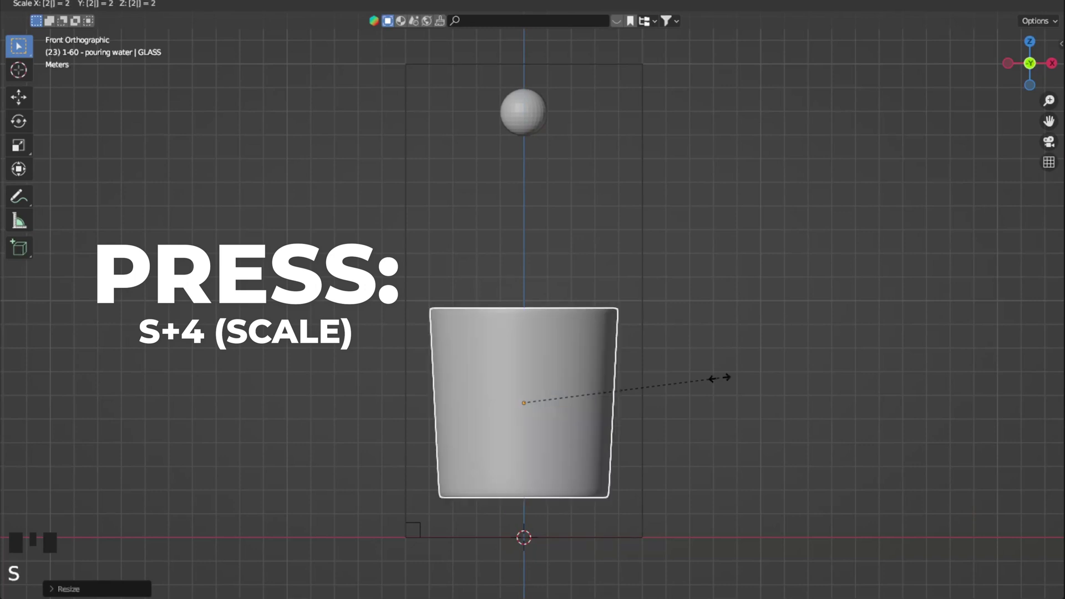
key("Return")
key("ctrl+a")
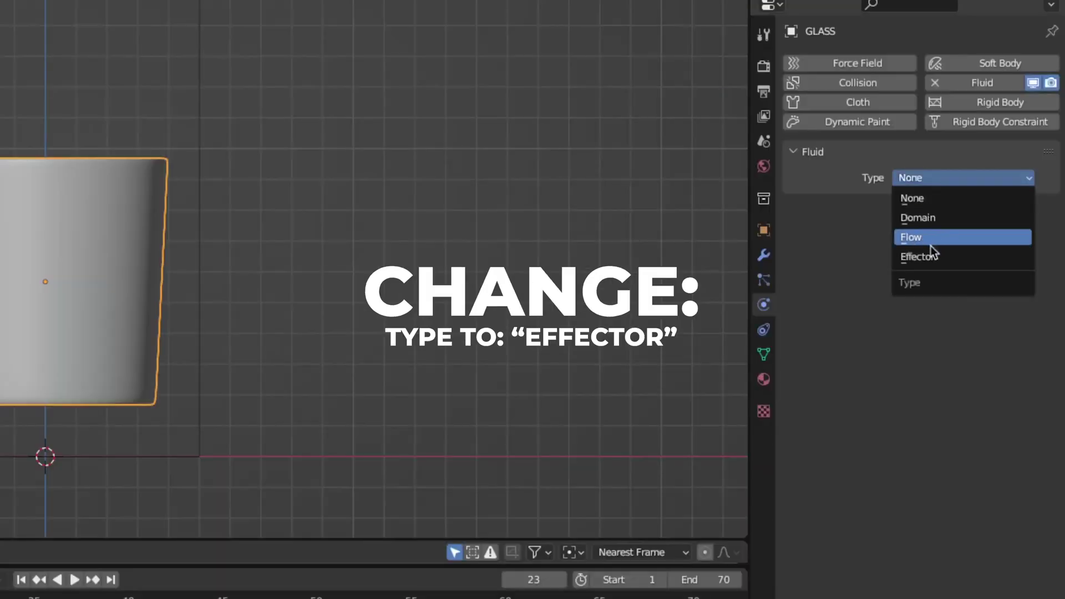
left_click(931, 498)
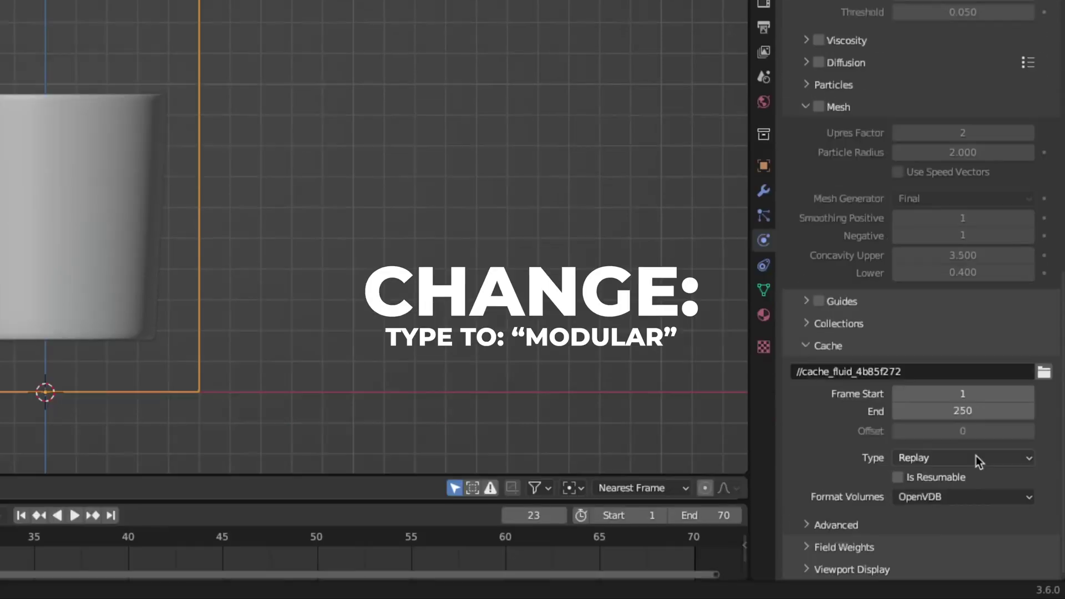
Switch the domain cache type to Modular and tick Is Resumable
left_click(976, 458)
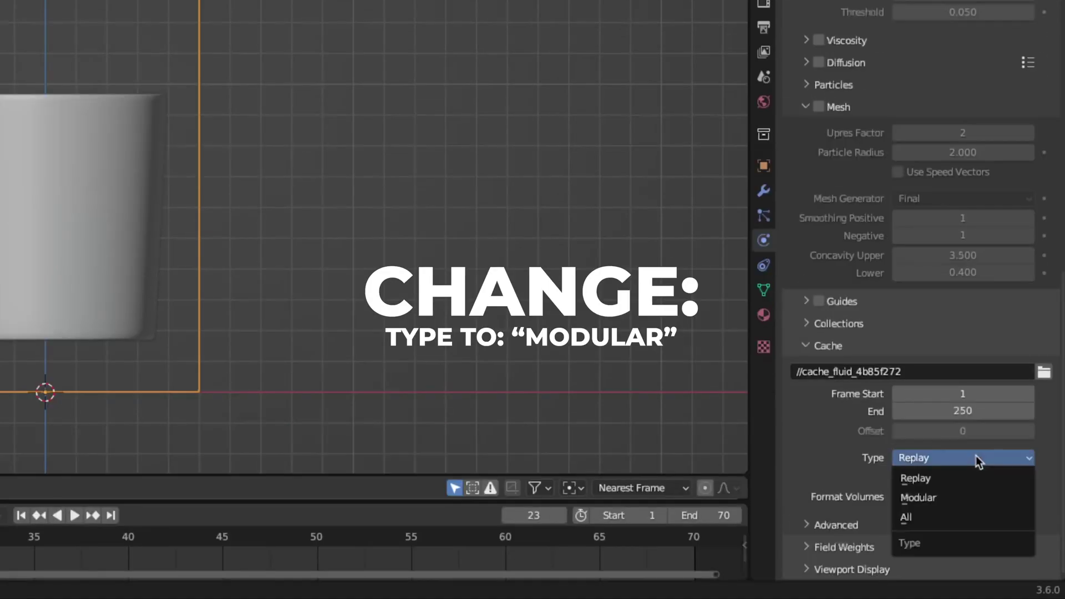
left_click(951, 496)
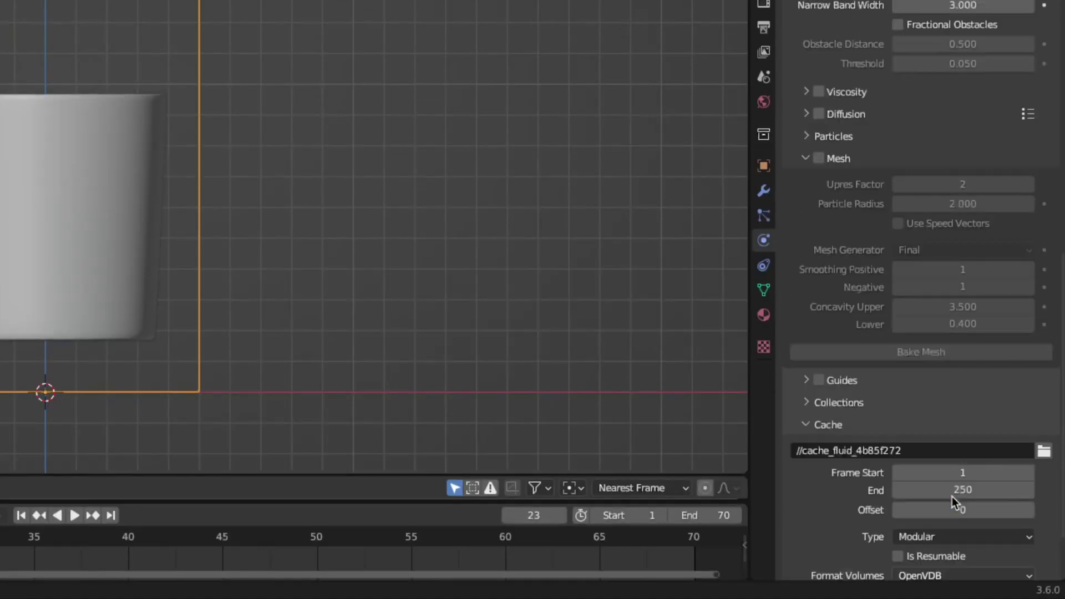
scroll(951, 497, "down", 3)
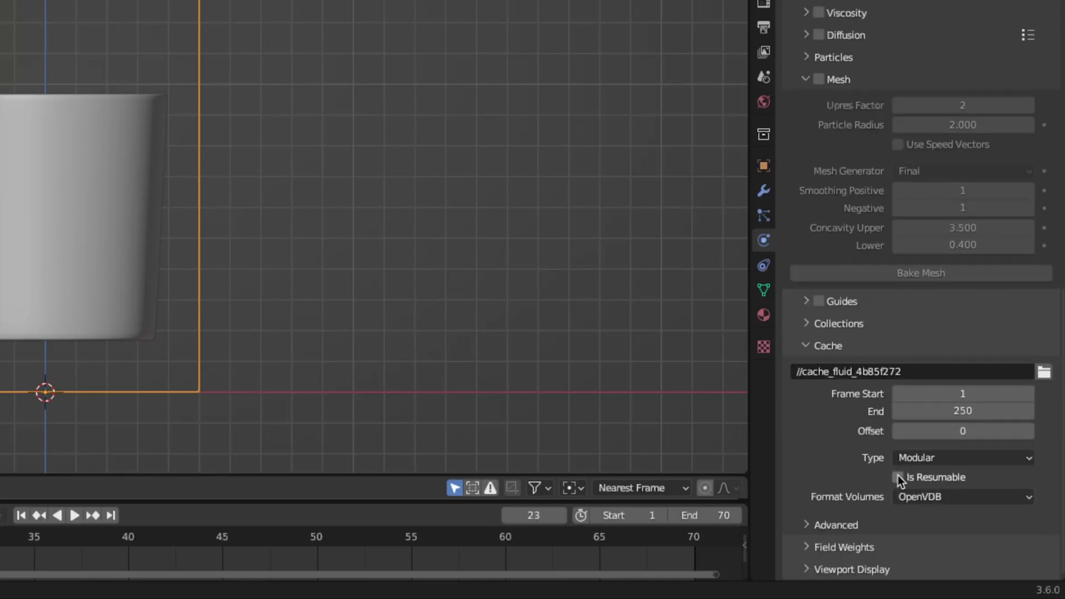
left_click(897, 477)
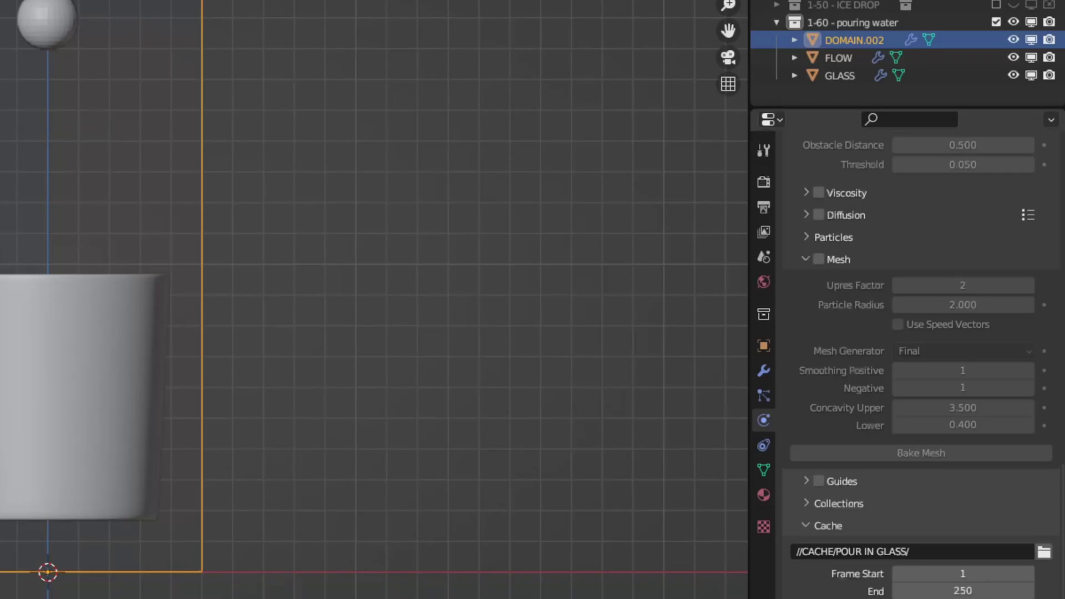
Raise the domain's Resolution Divisions to 128
scroll(921, 361, "up", 10)
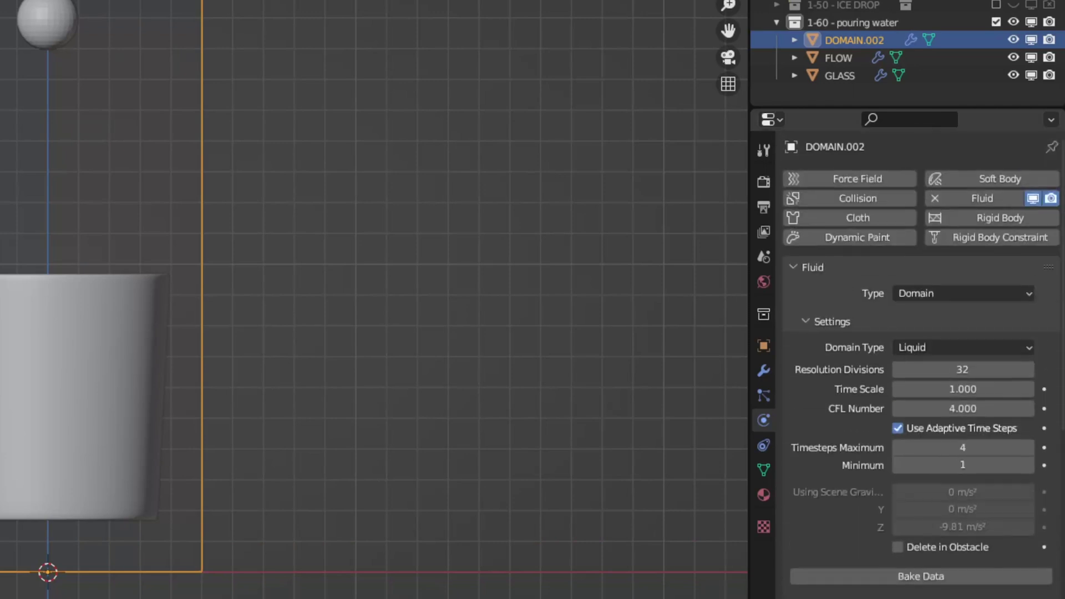
left_click(970, 368)
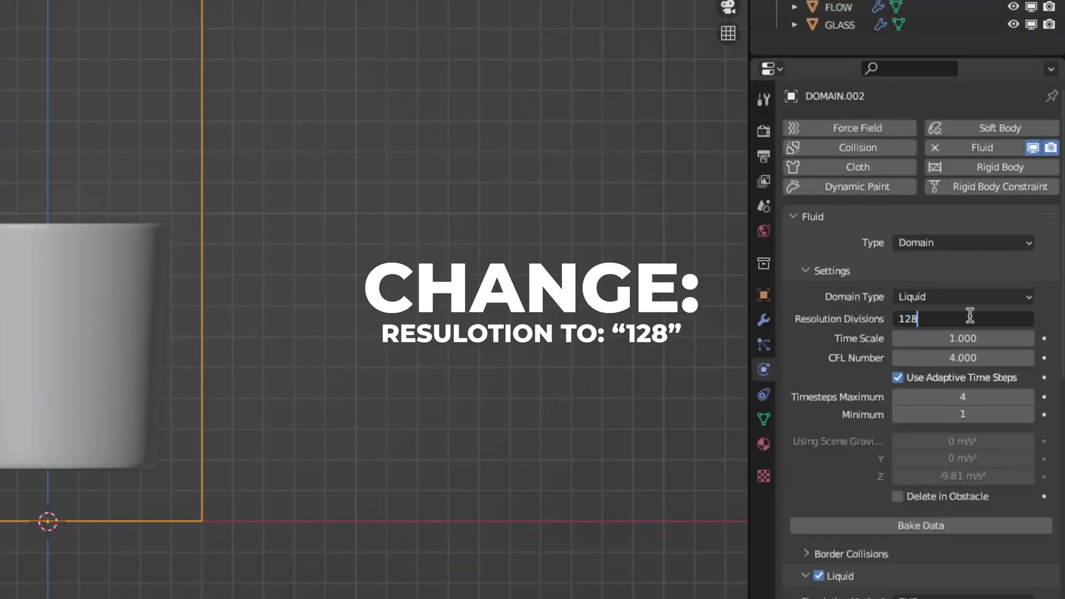
key("Return")
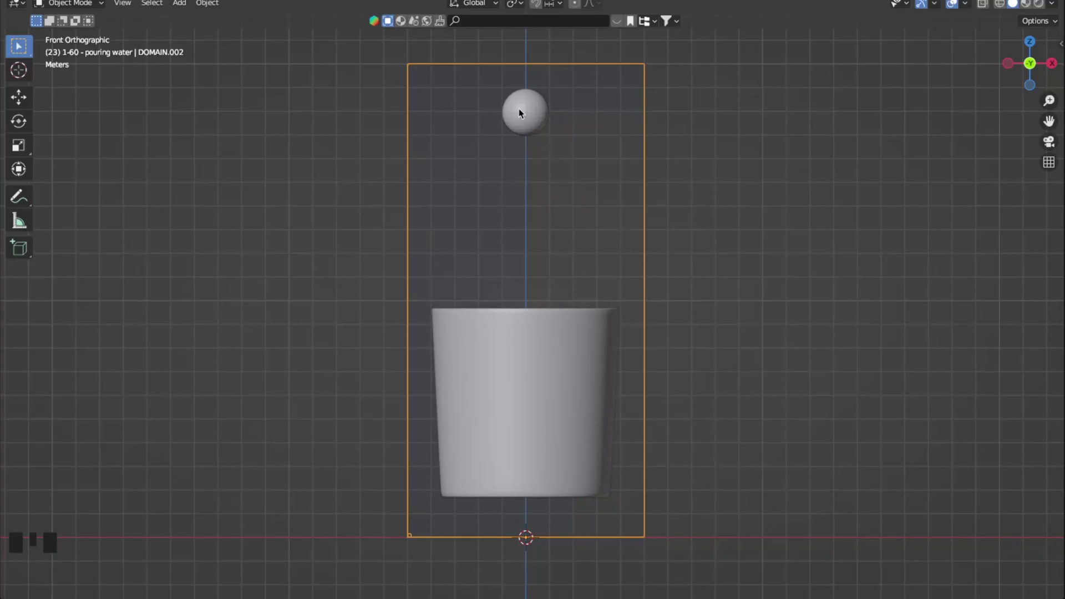
Slide the flow sphere along X and keyframe its X location at frame 1
left_click(519, 111)
key("g")
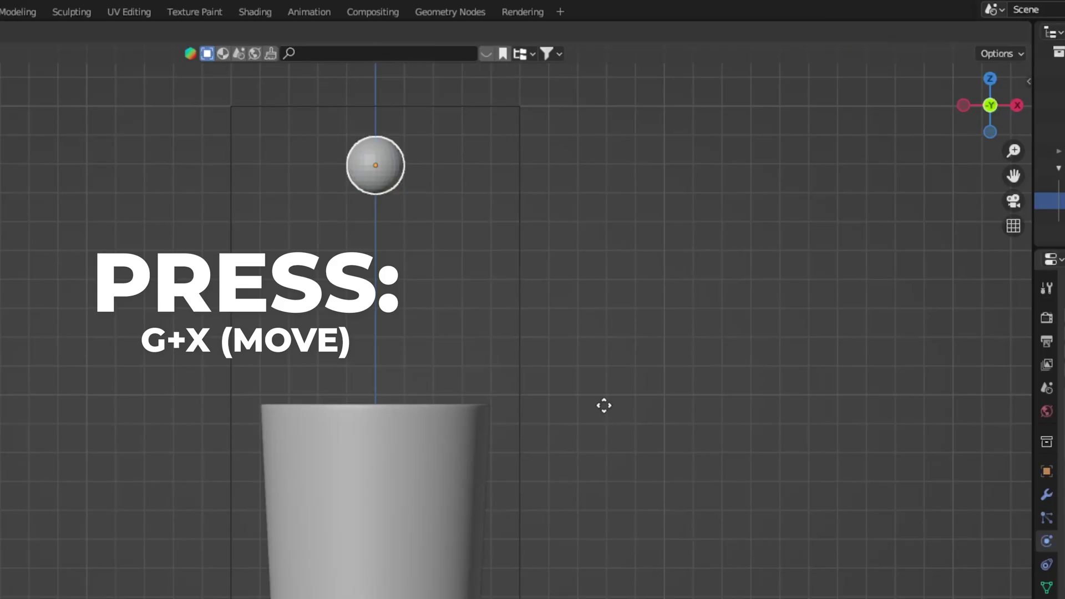
key("x")
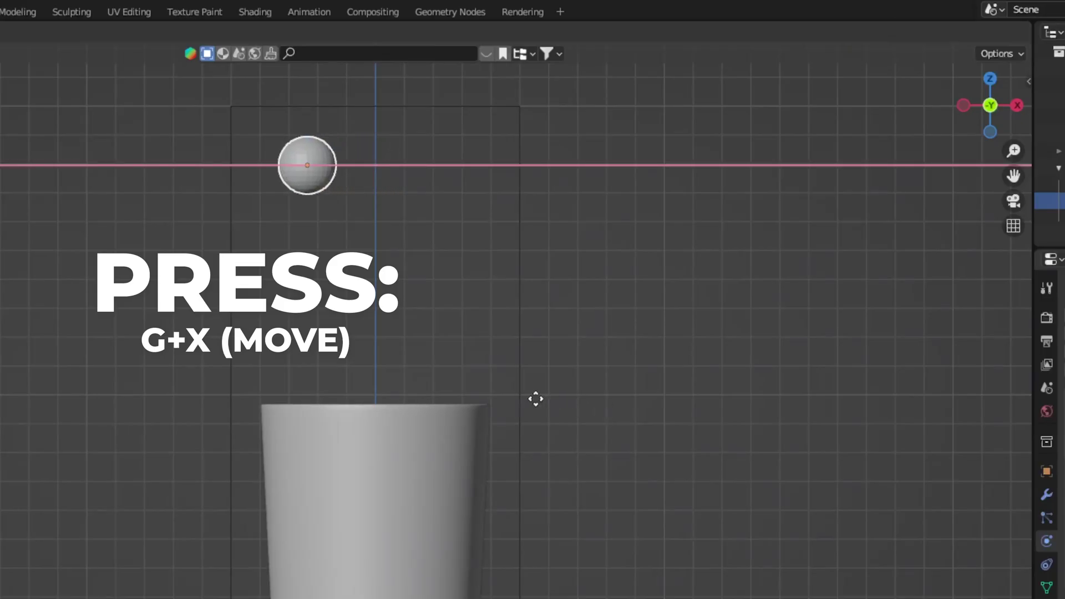
left_click(536, 398)
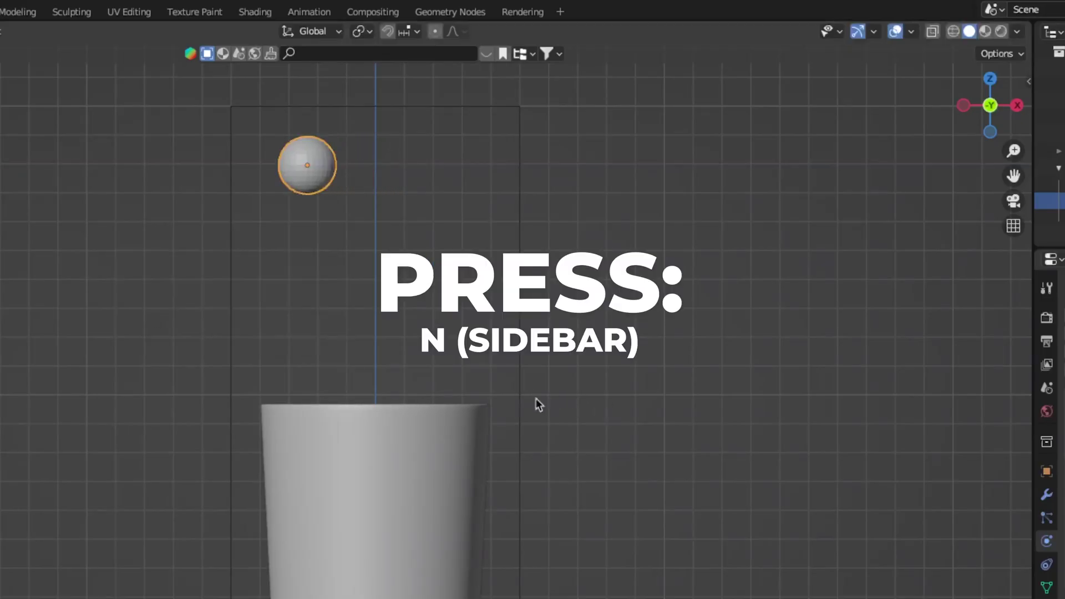
key("n")
right_click(901, 121)
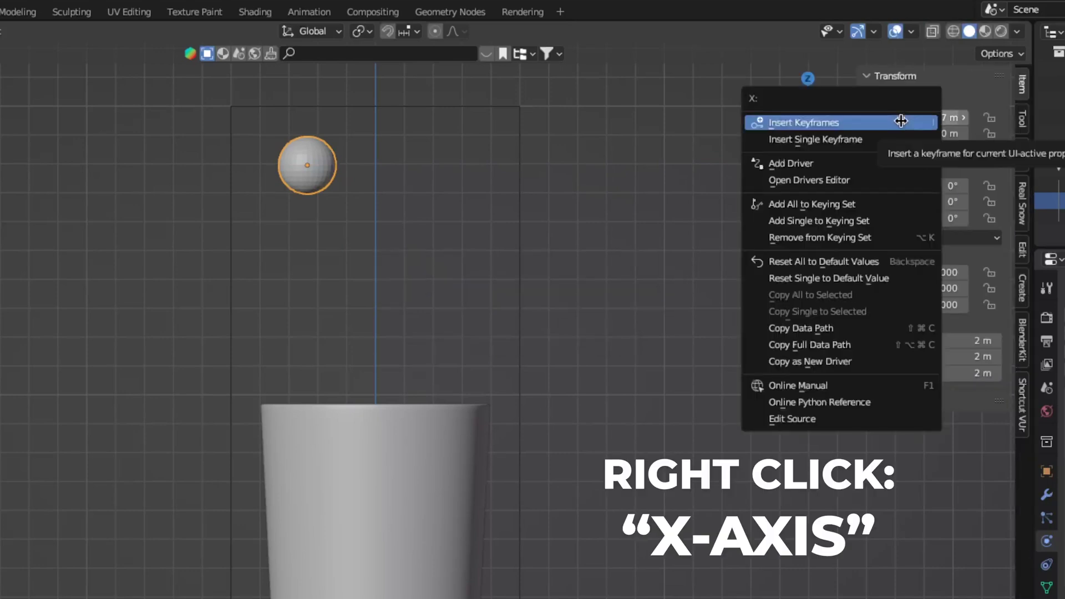
left_click(899, 139)
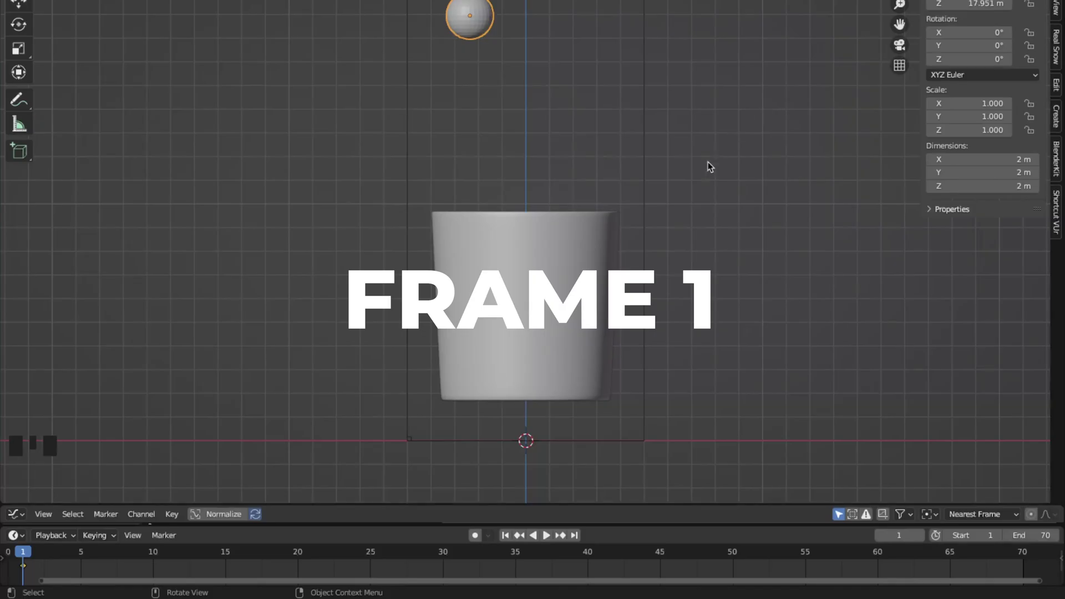
At frame 25, move the sphere along X and keyframe its X location
left_click(898, 535)
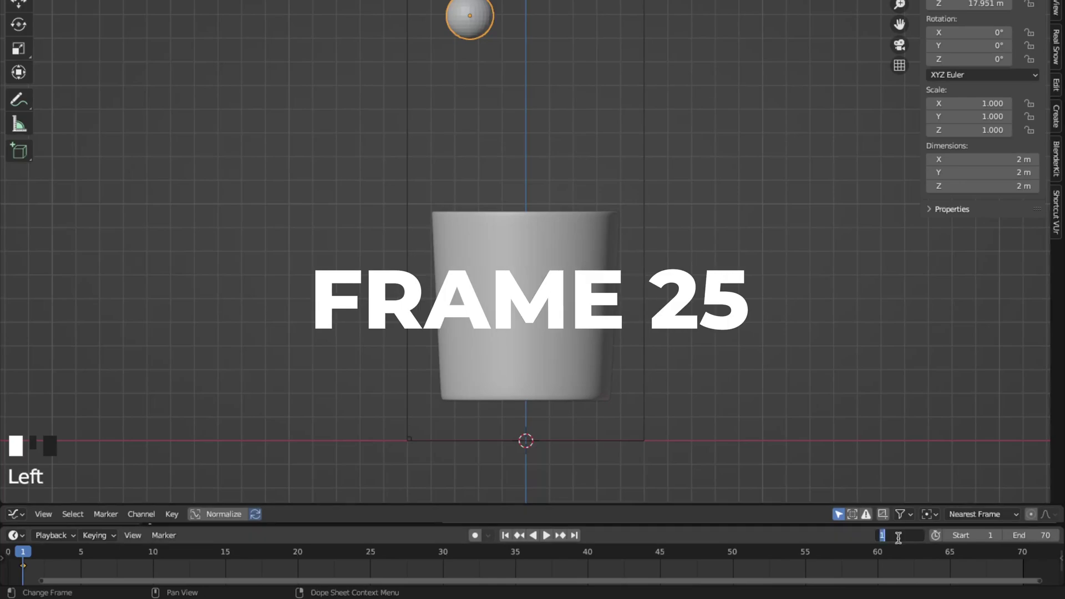
key("Return")
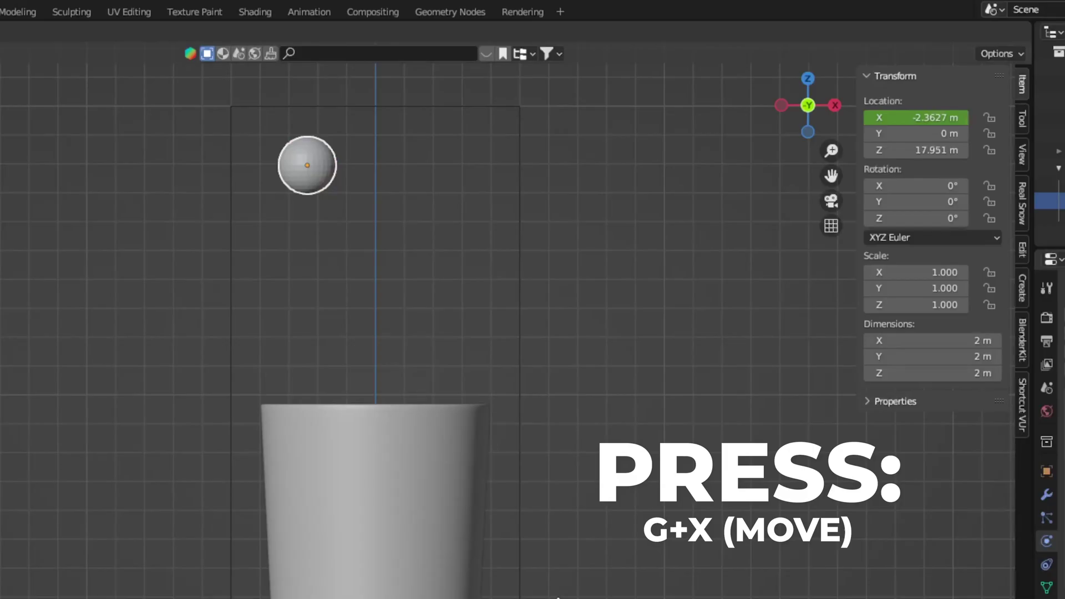
key("g")
key("x")
key("Return")
right_click(912, 113)
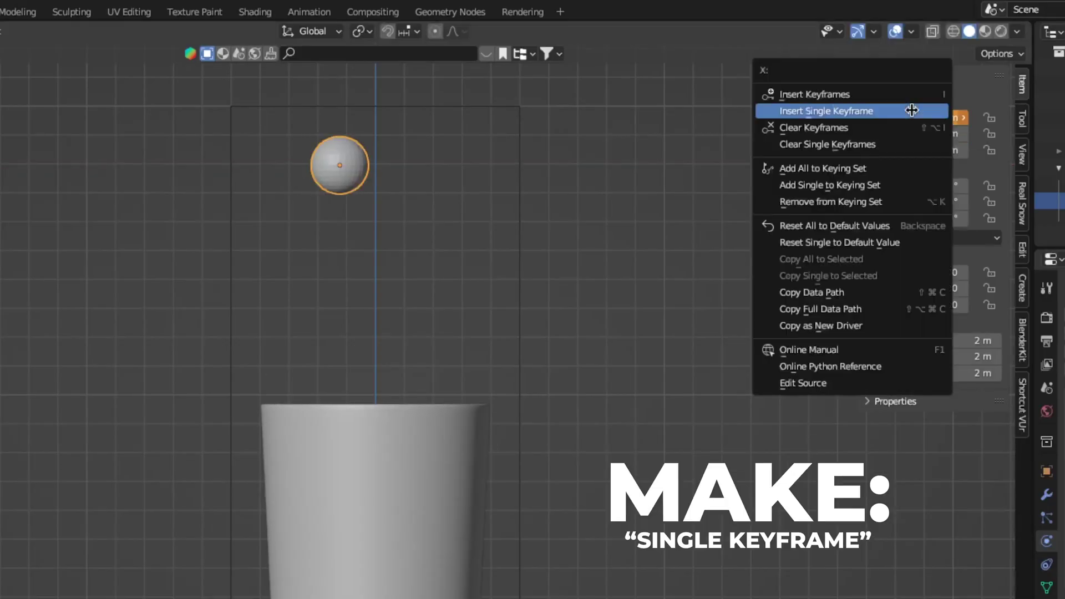
left_click(912, 110)
At frame 50, move the sphere along X and keyframe its X location
left_click(900, 535)
key("Return")
key("g")
key("x")
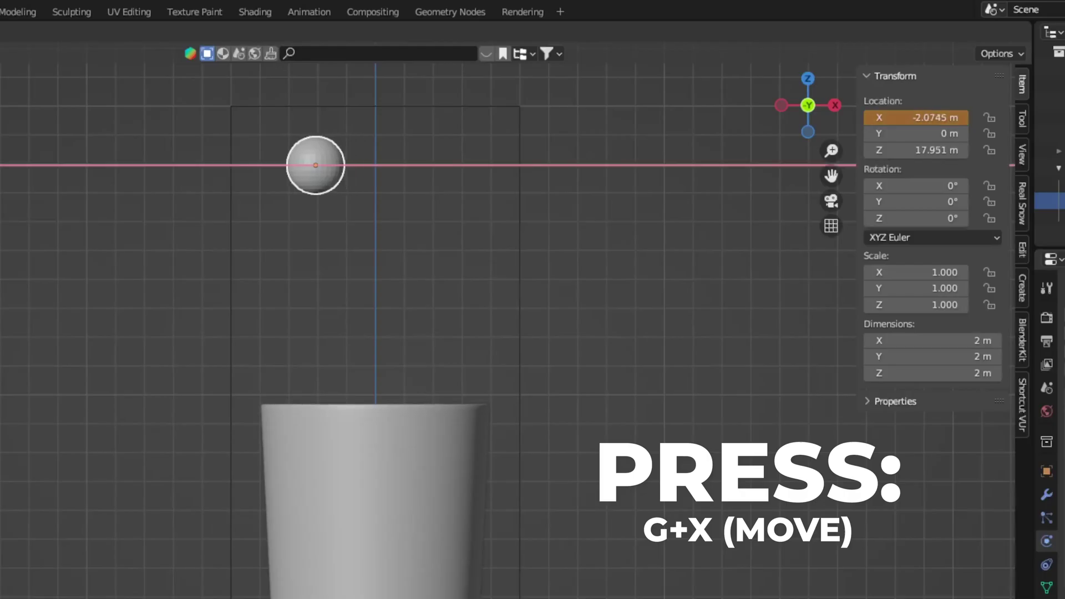
key("Return")
right_click(899, 112)
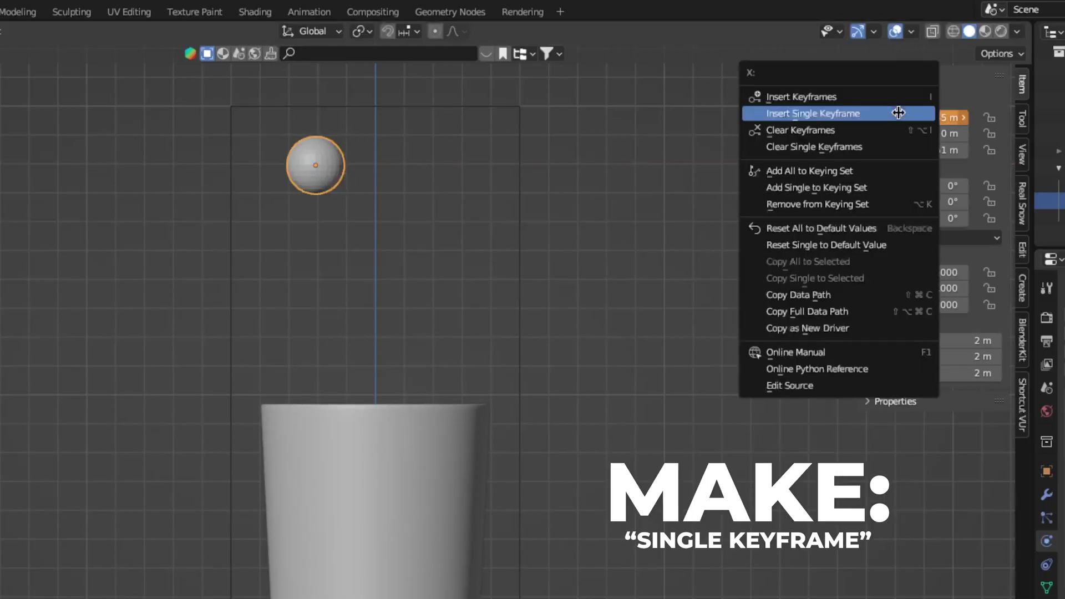
left_click(897, 114)
At frame 75, reposition the sphere along X and bring up its Location X keyframe options
left_click(900, 535)
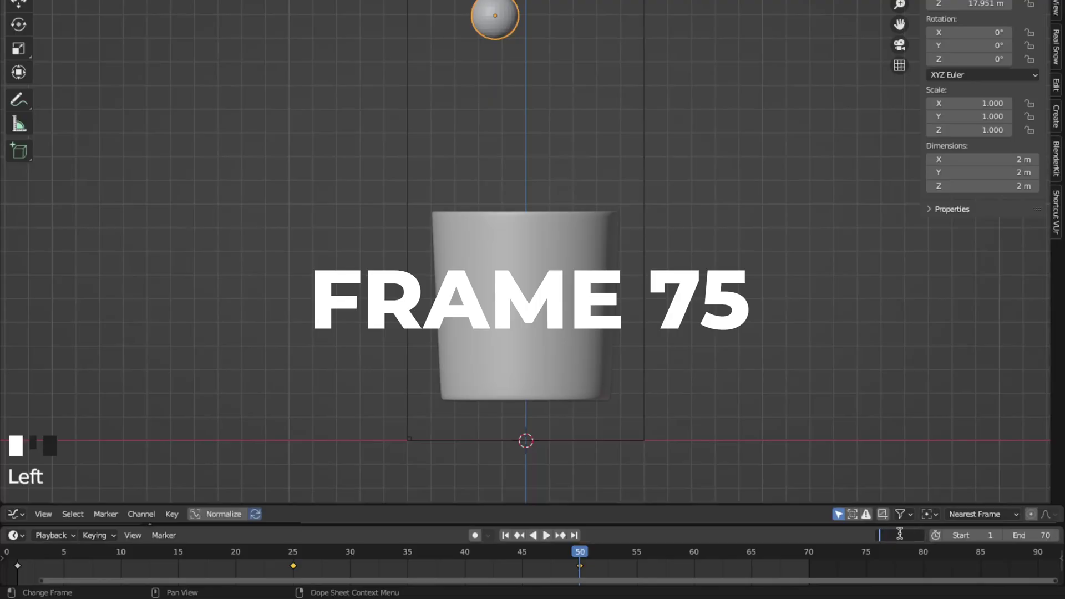
key("Return")
key("g")
key("x")
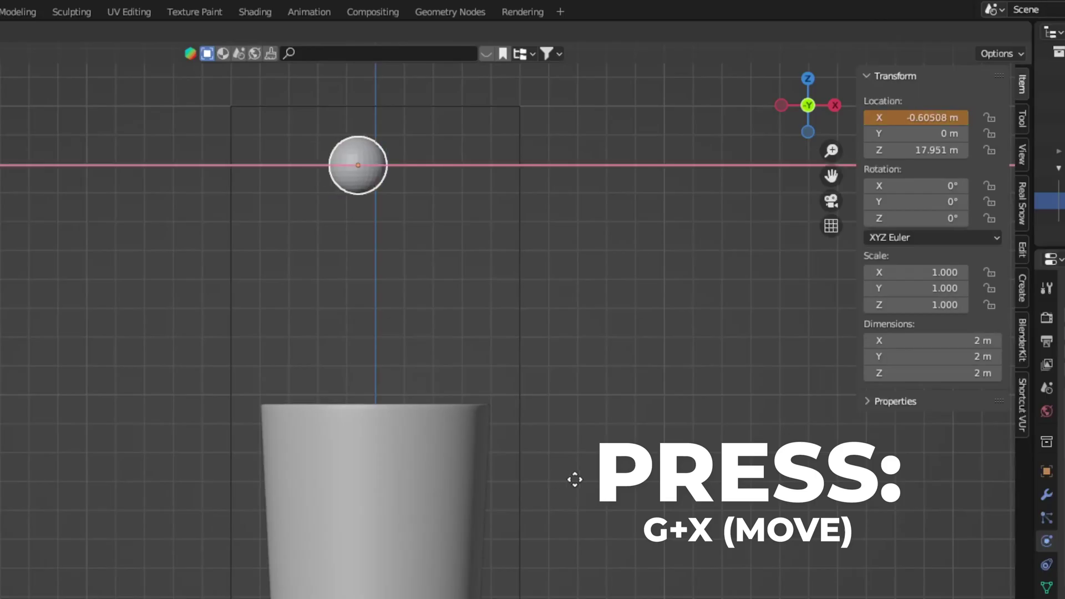
left_click(594, 478)
right_click(917, 117)
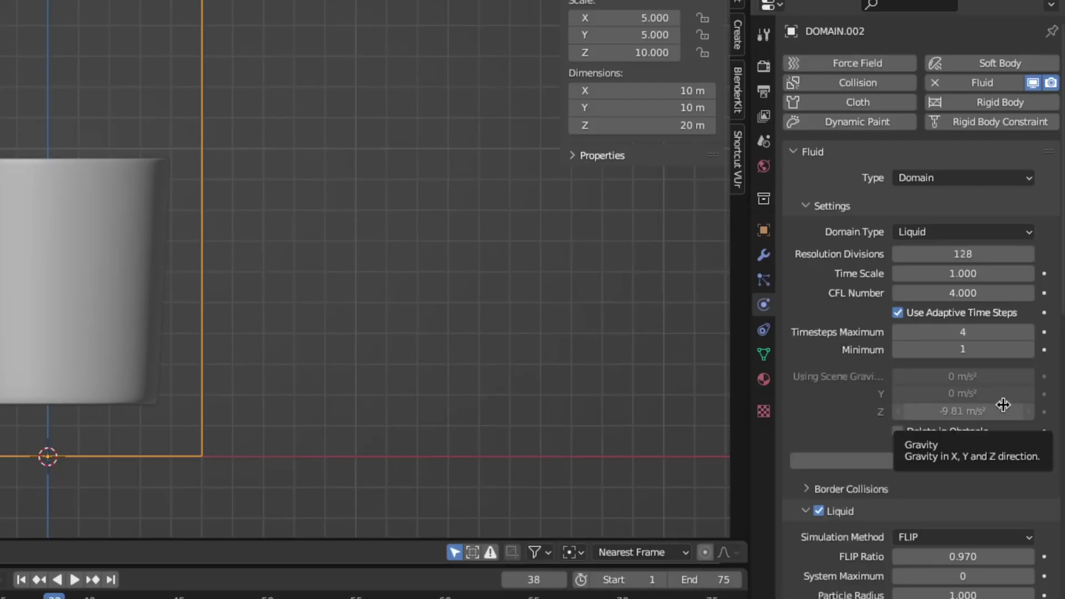
Set both the domain's Cache End and the scene's End frame to 75
scroll(1004, 407, "down", 15)
scroll(1006, 410, "down", 4)
left_click(948, 487)
key("Return")
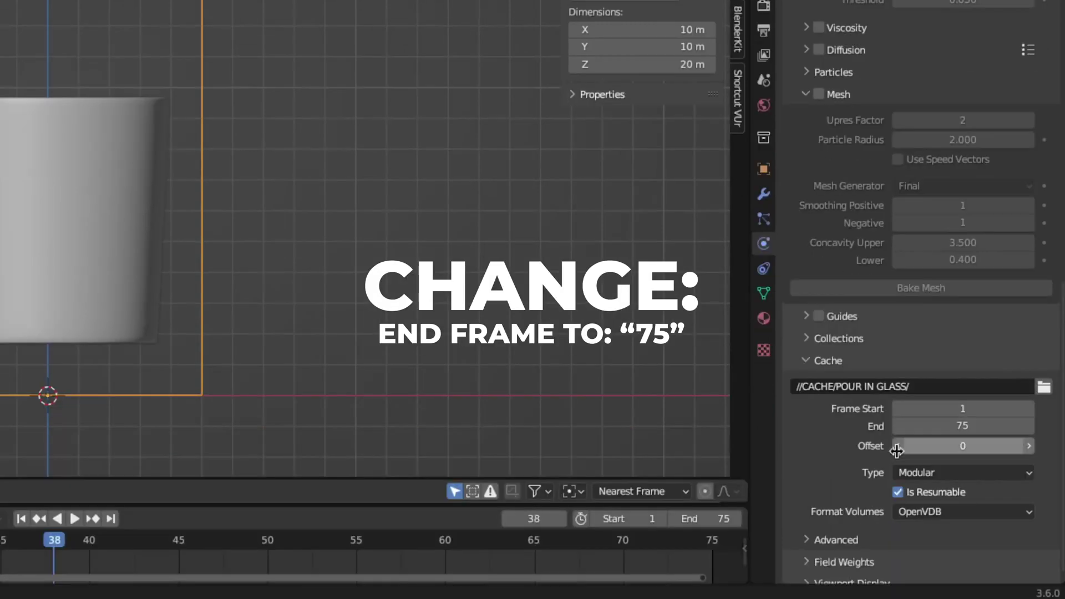
left_click(710, 580)
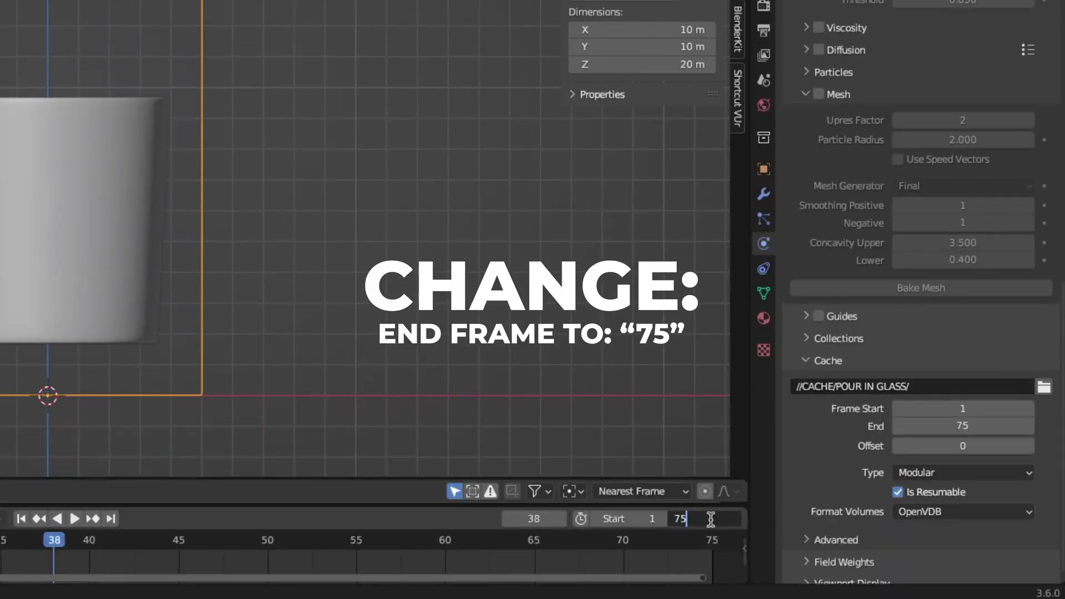
key("Return")
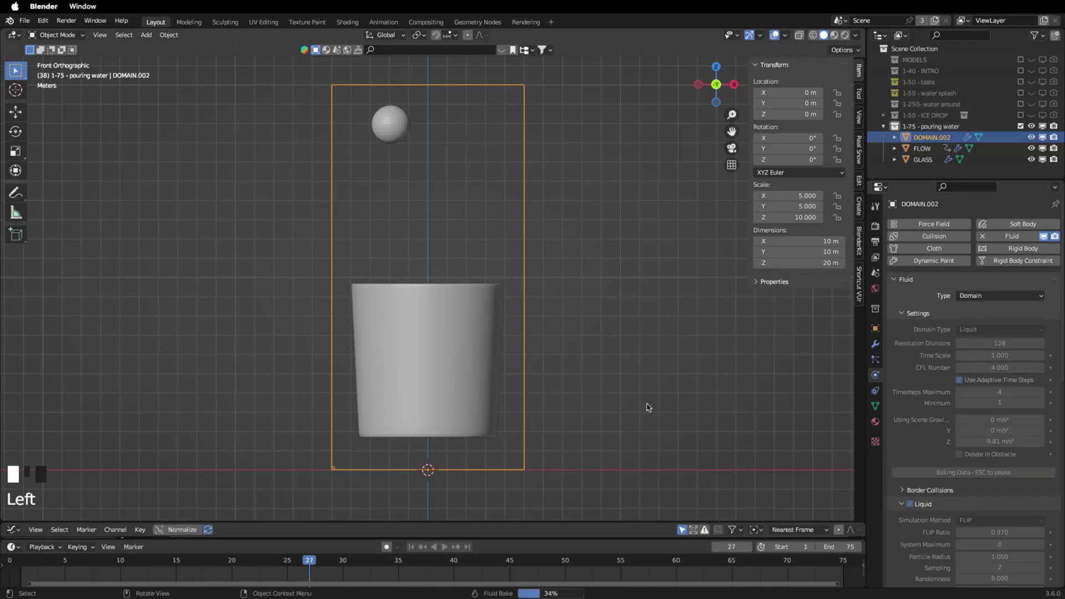
Play back the baked simulation, then set the cache end frame to 100
key("space")
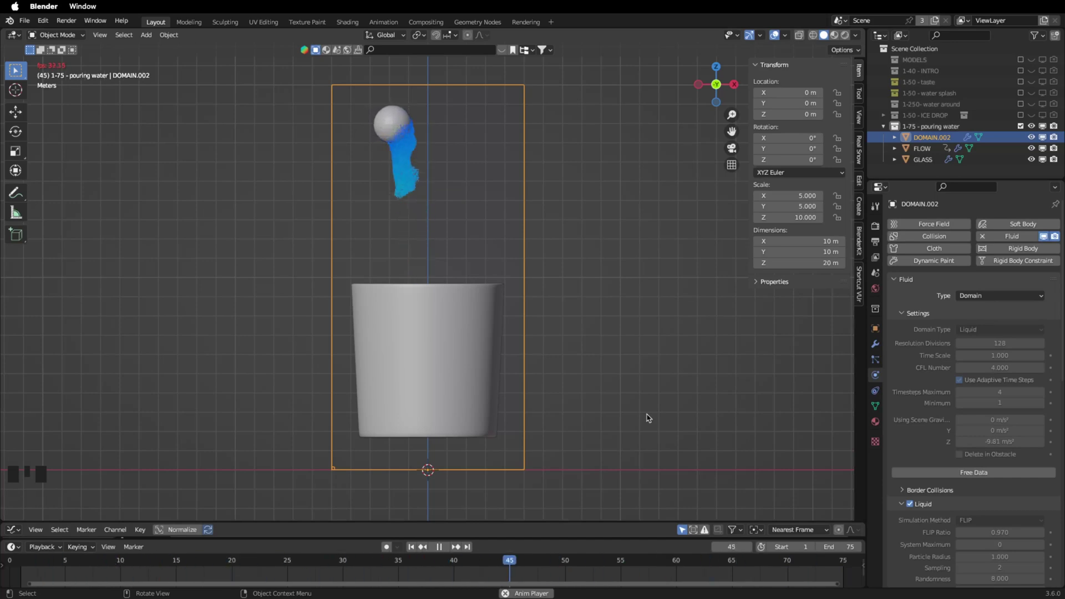
key("space")
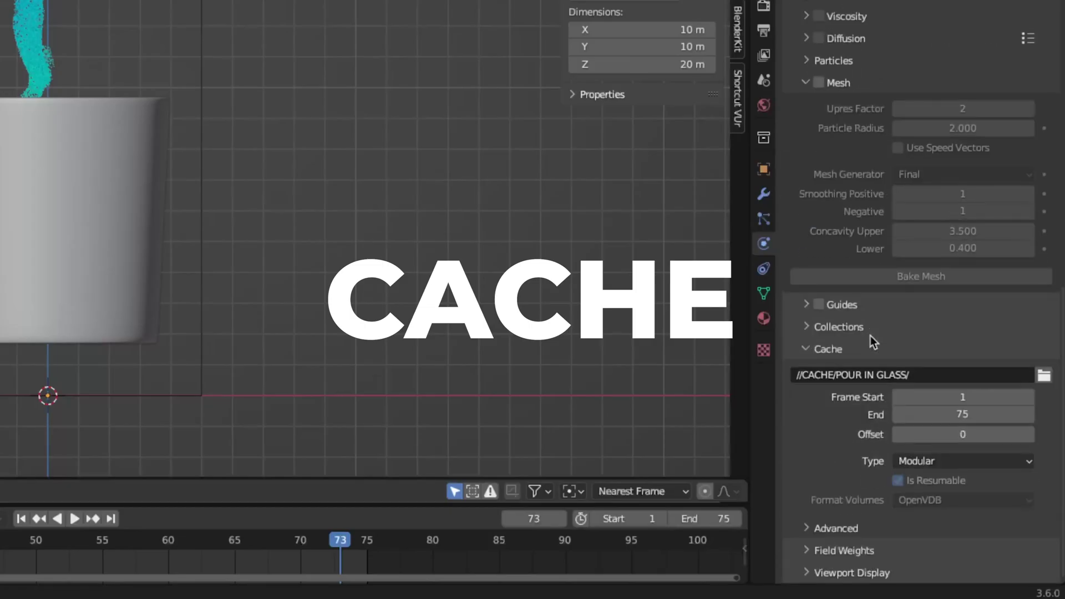
double_click(933, 416)
key("Return")
Set the scene end frame to 100 and resume the fluid bake
double_click(715, 518)
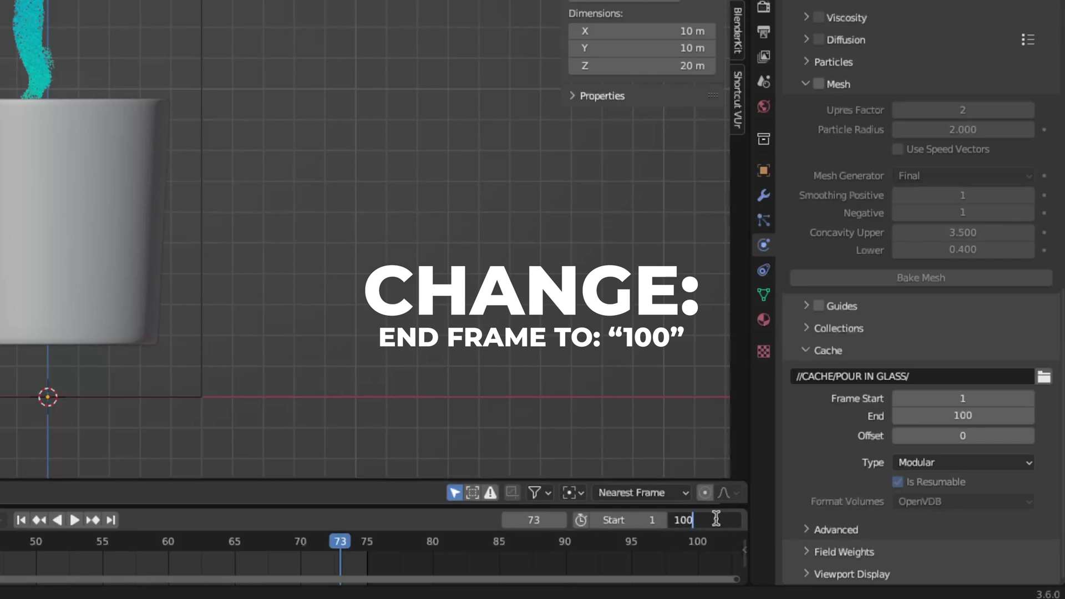
key("Return")
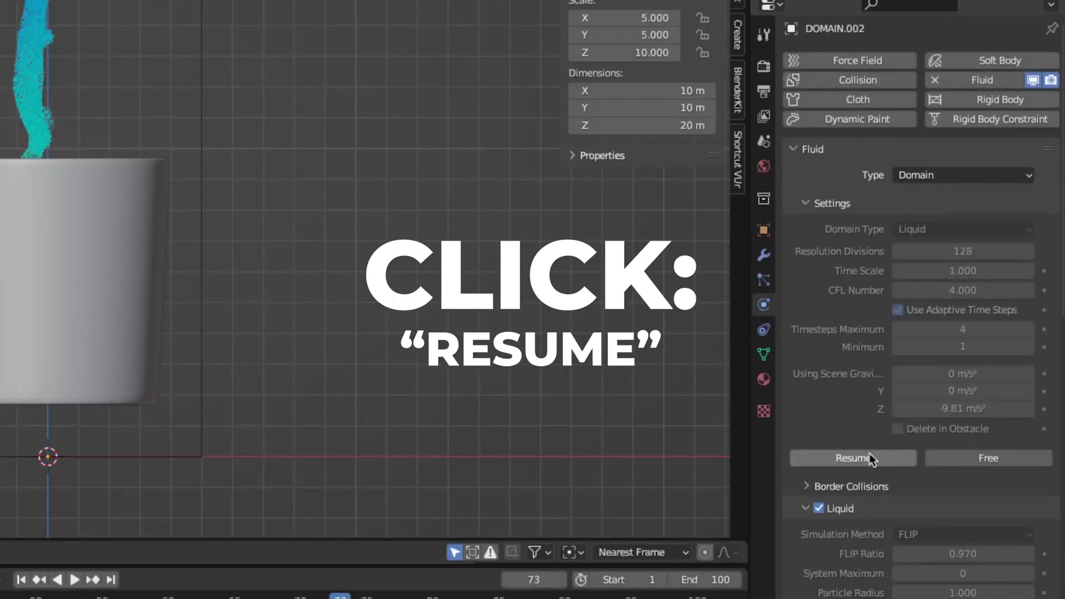
left_click(869, 459)
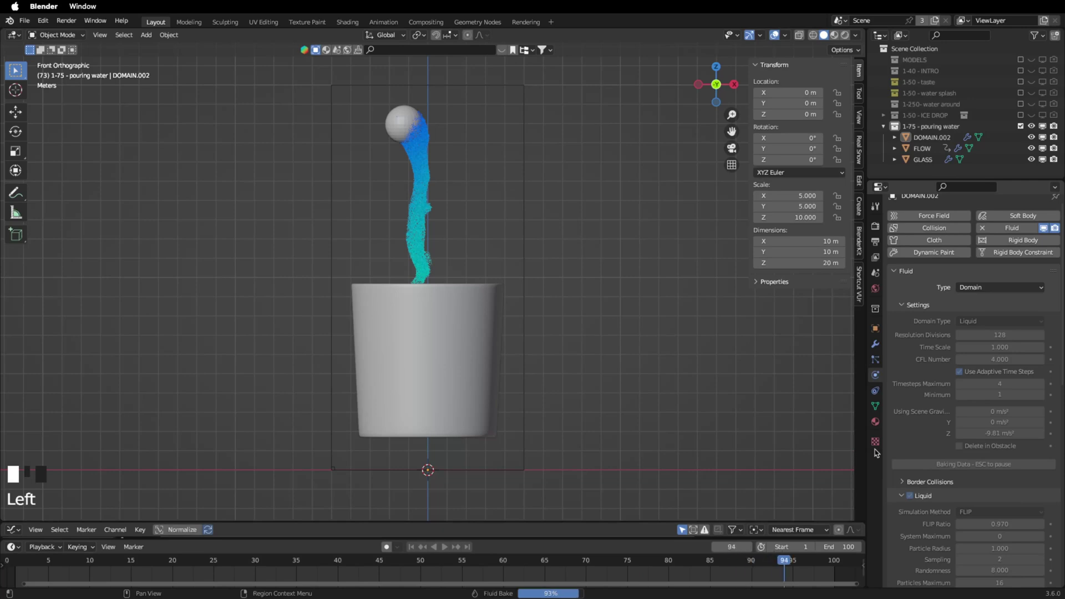
Enable domain Mesh with Upres Factor 4 and Particle Radius 1.5, then bake the mesh
key("space")
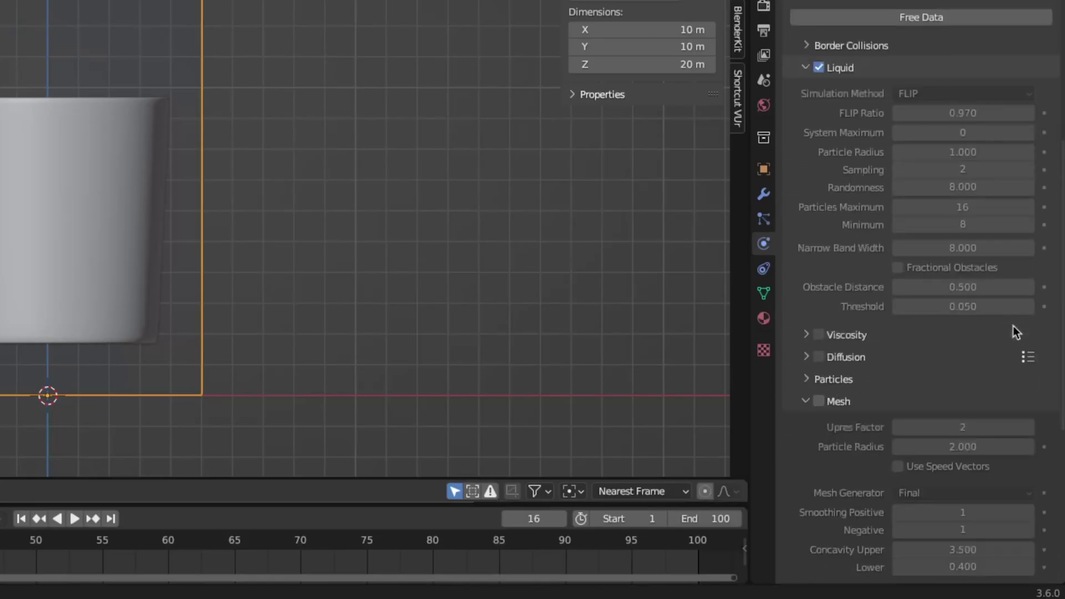
scroll(1013, 330, "down", 5)
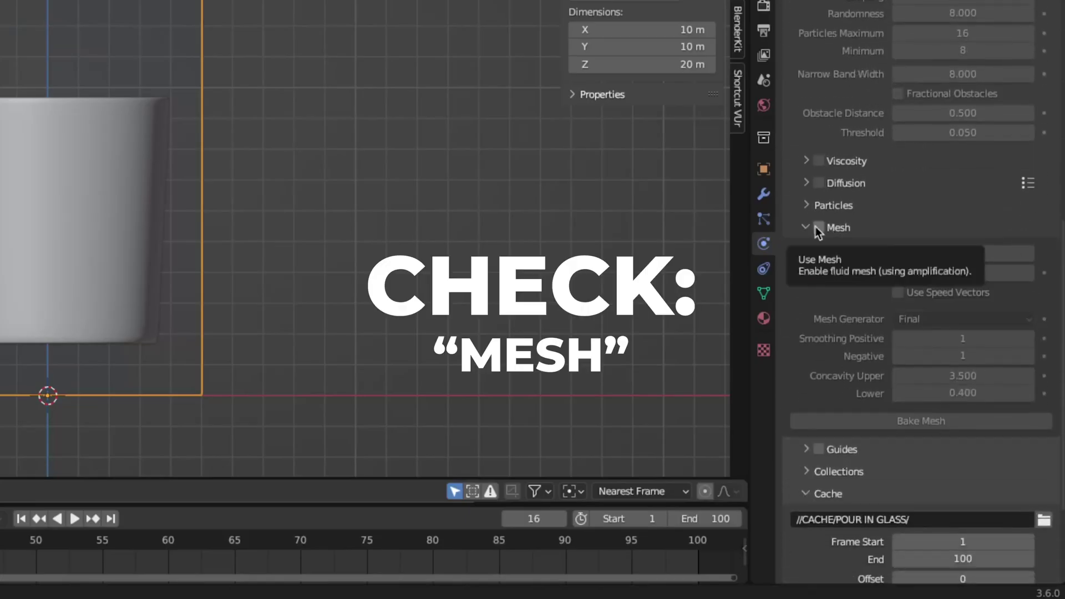
left_click(818, 227)
left_click(966, 254)
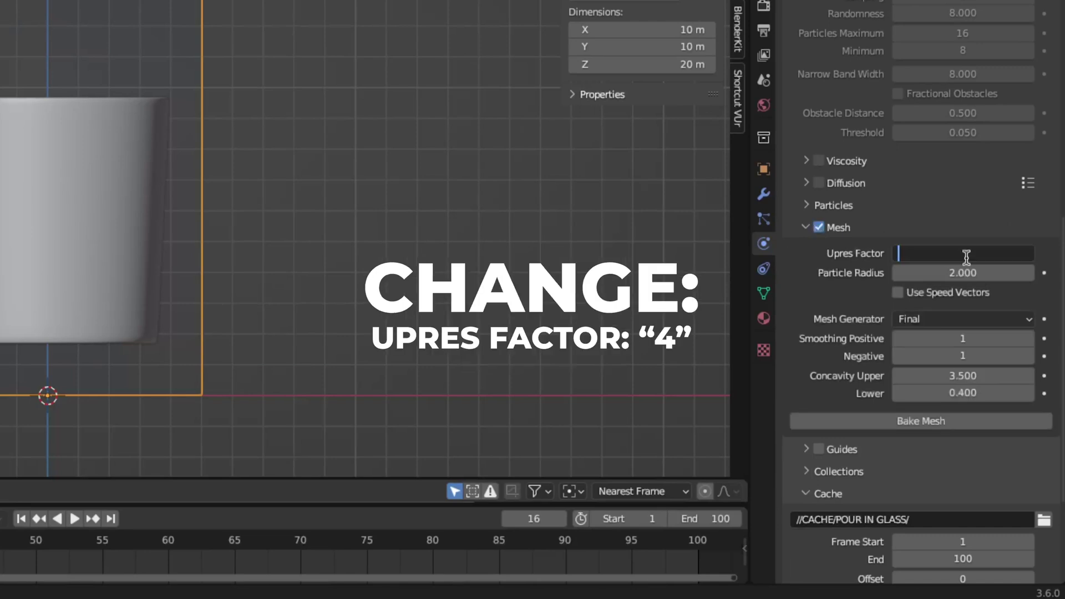
type("4")
key("Return")
left_click(966, 273)
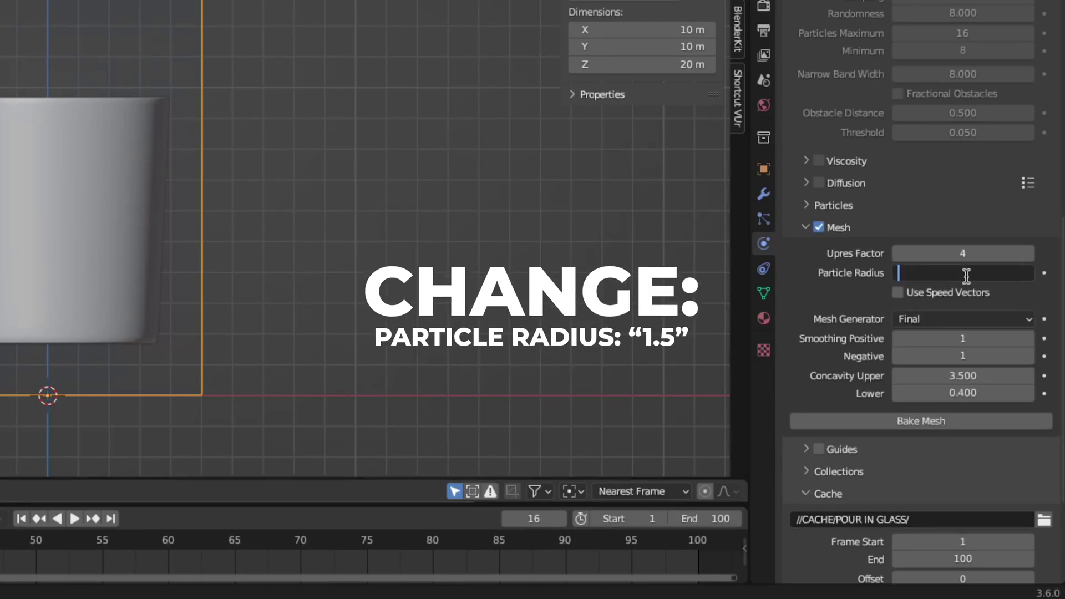
type("1.5")
key("Return")
left_click(916, 421)
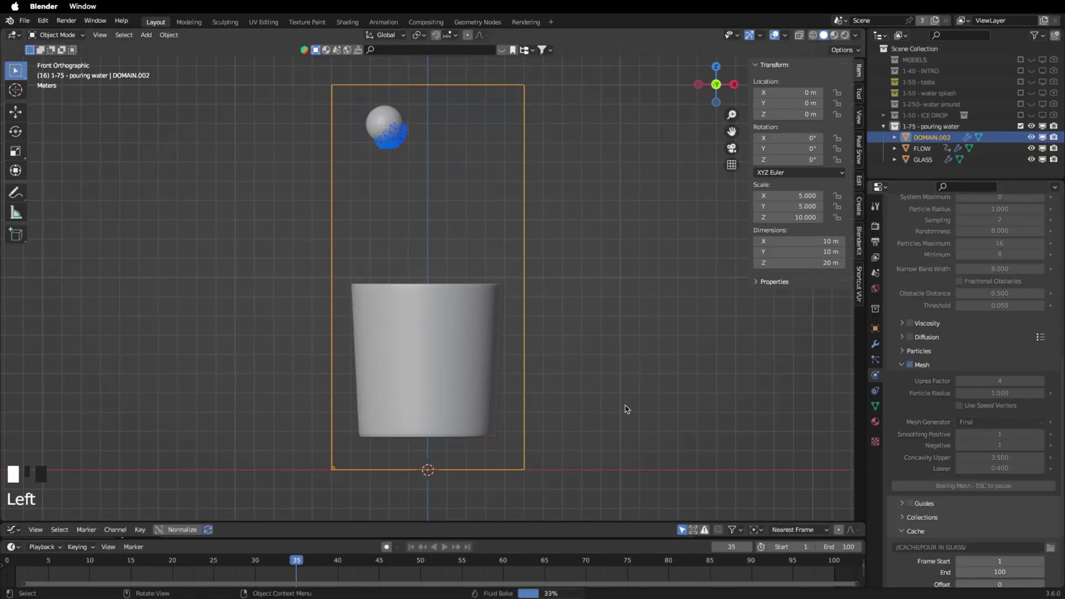
Add a Smooth modifier with Repeat 5 to the baked water mesh
key("space")
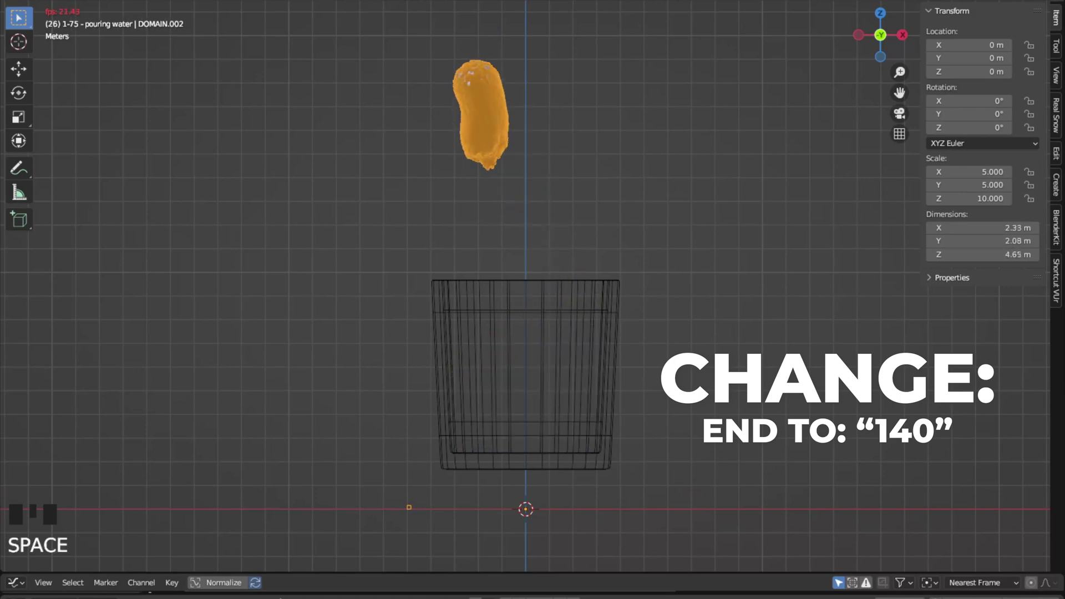
right_click(540, 155)
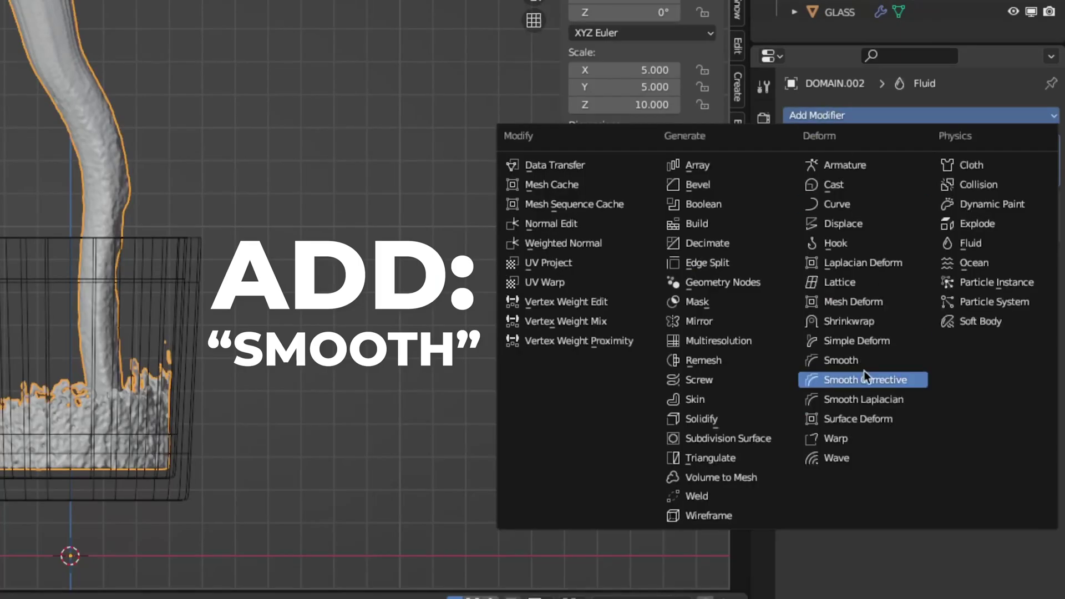
left_click(860, 362)
left_click(936, 302)
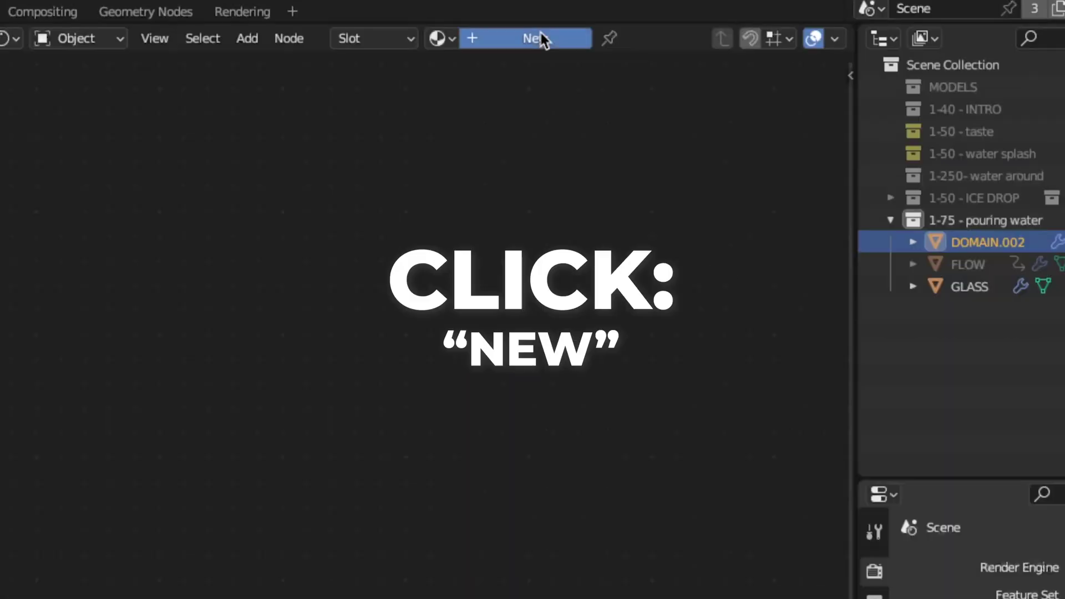
Create a new water material: white base colour, Roughness 0, Transmission 1, IOR 1.33
left_click(540, 40)
left_click(822, 289)
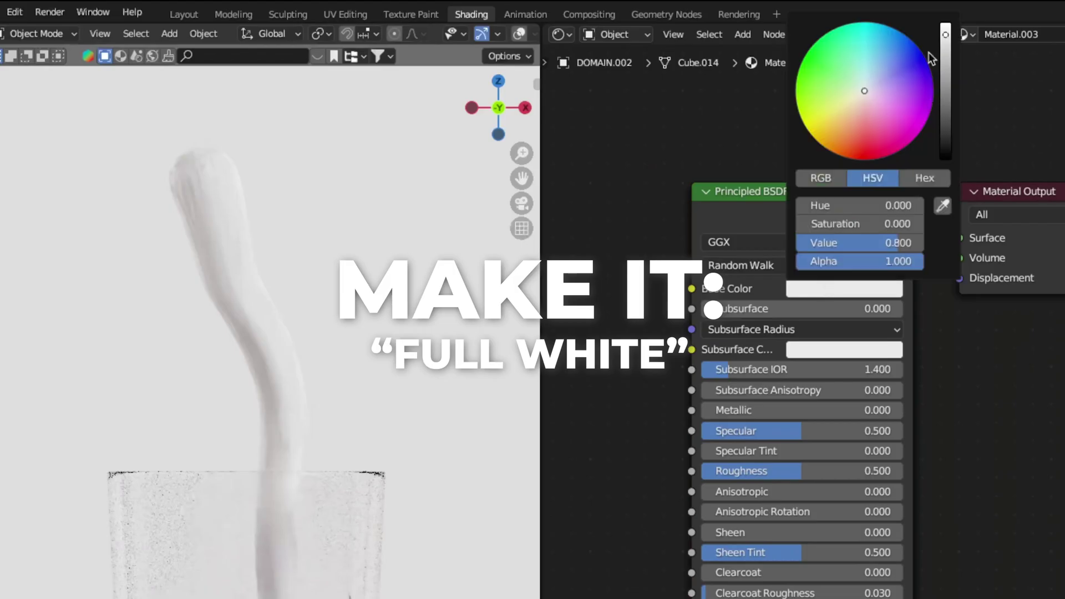
left_click(945, 27)
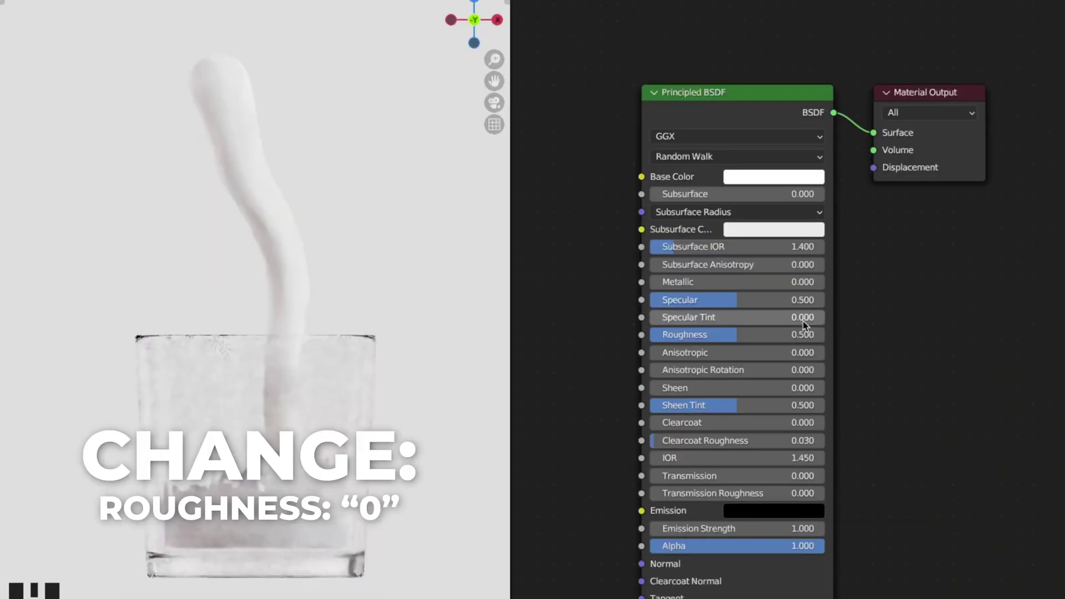
left_click(781, 335)
key("BackSpace")
key("Return")
left_click(745, 476)
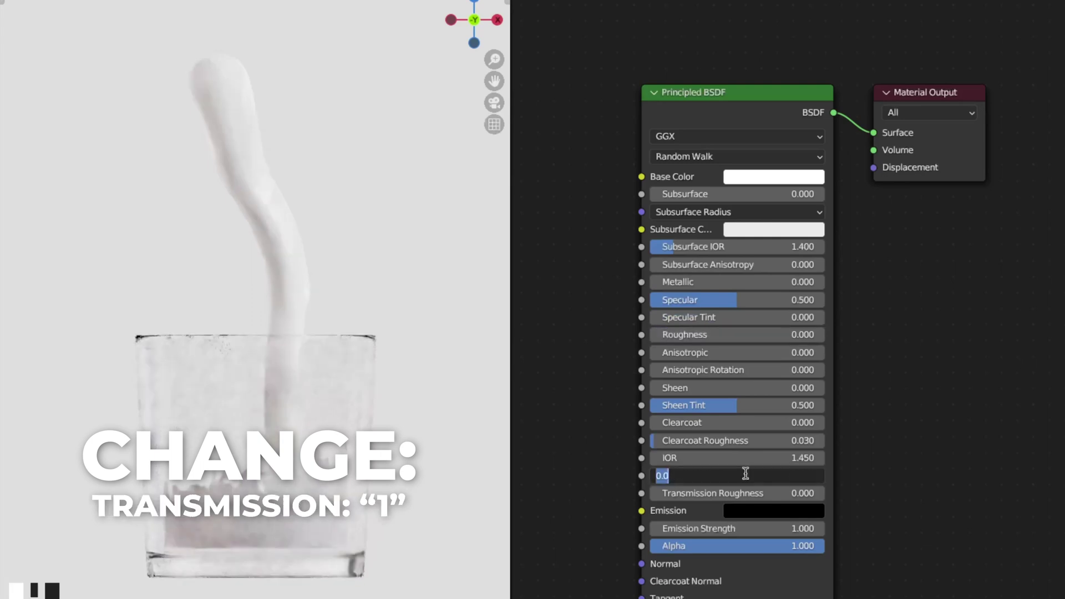
type("1")
key("Return")
left_click(744, 458)
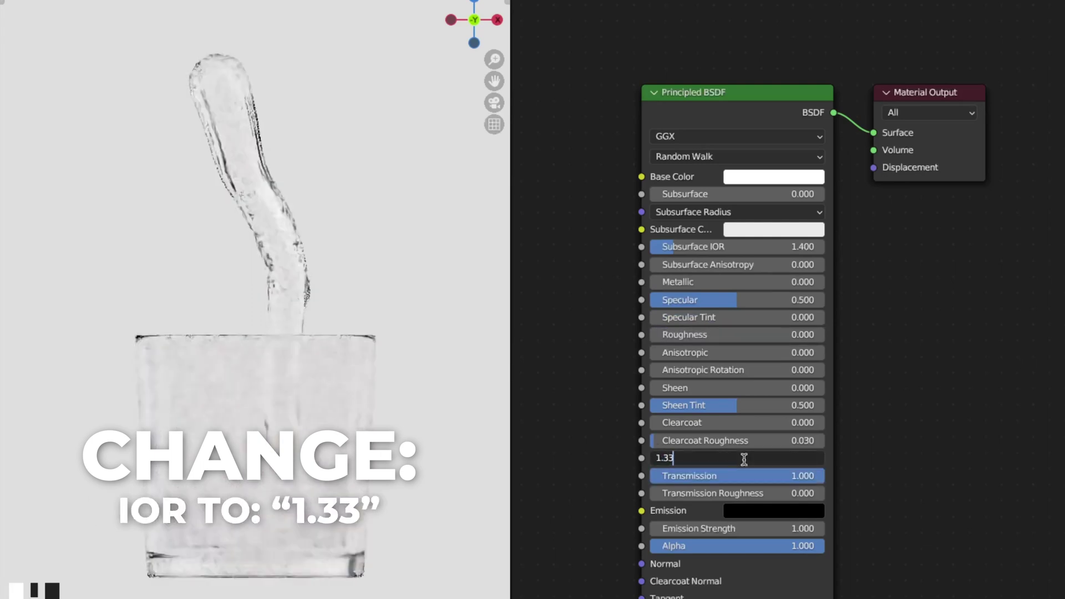
key("Return")
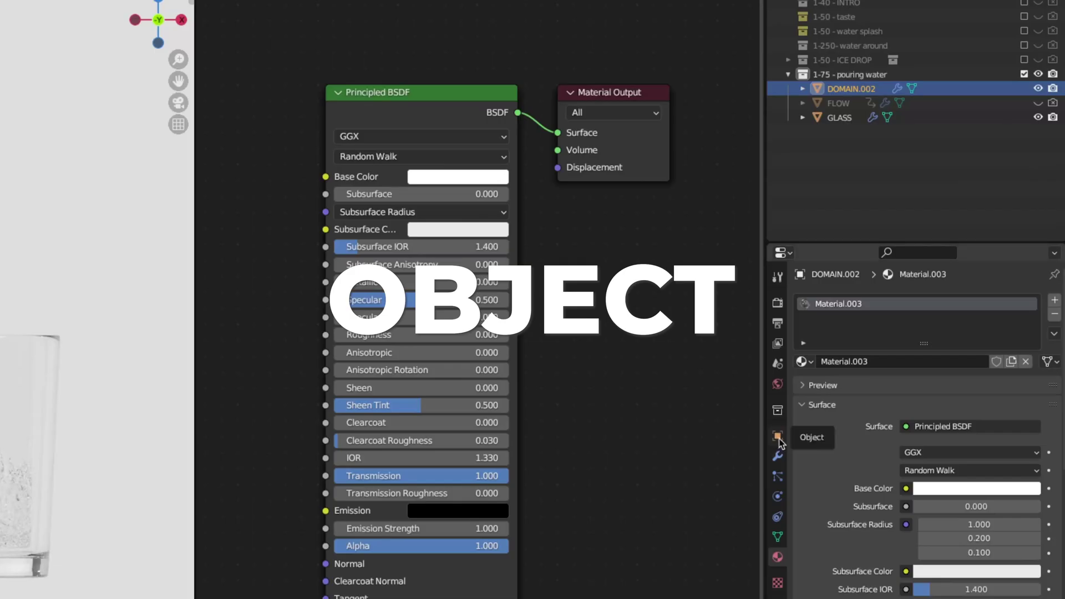
Enable Cast Shadow Caustics in the water object's shading settings
left_click(841, 404)
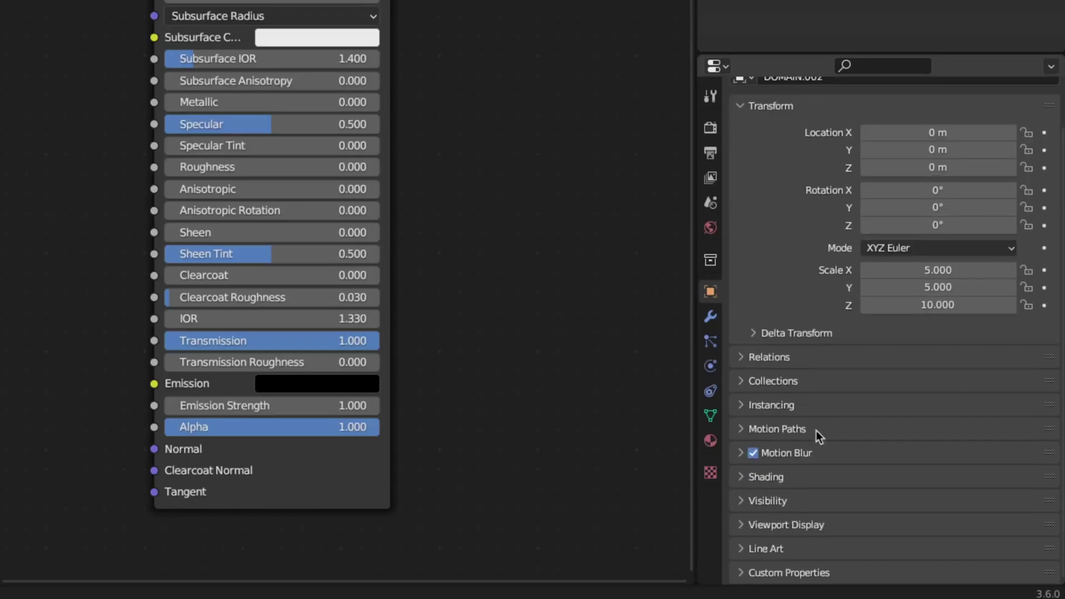
left_click(772, 481)
scroll(821, 444, "down", 8)
left_click(870, 398)
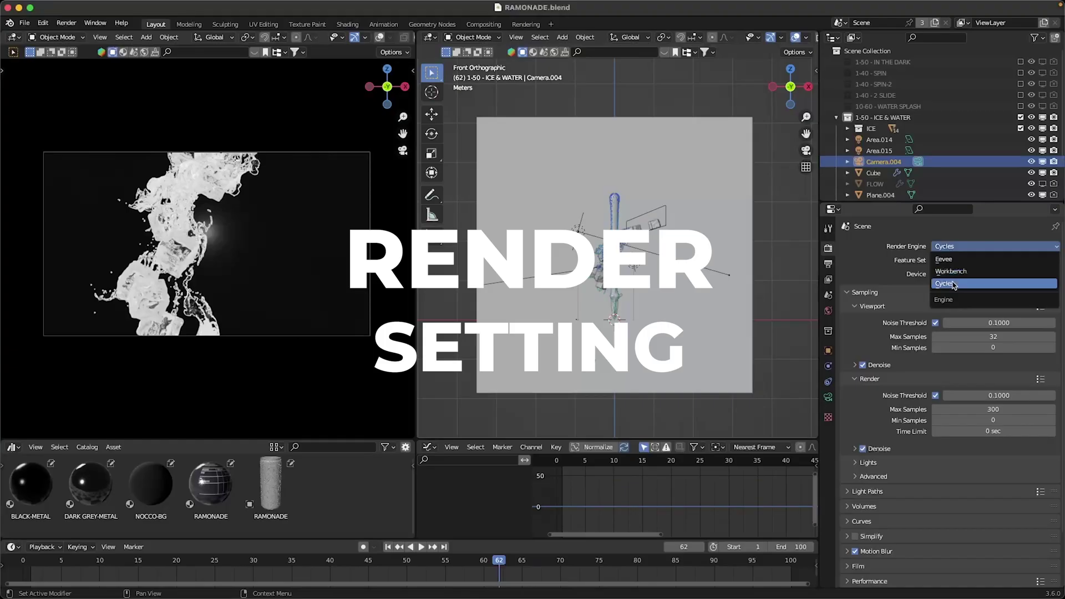
Render with Cycles on GPU Compute, with final-render denoising and noise threshold enabled
left_click(953, 284)
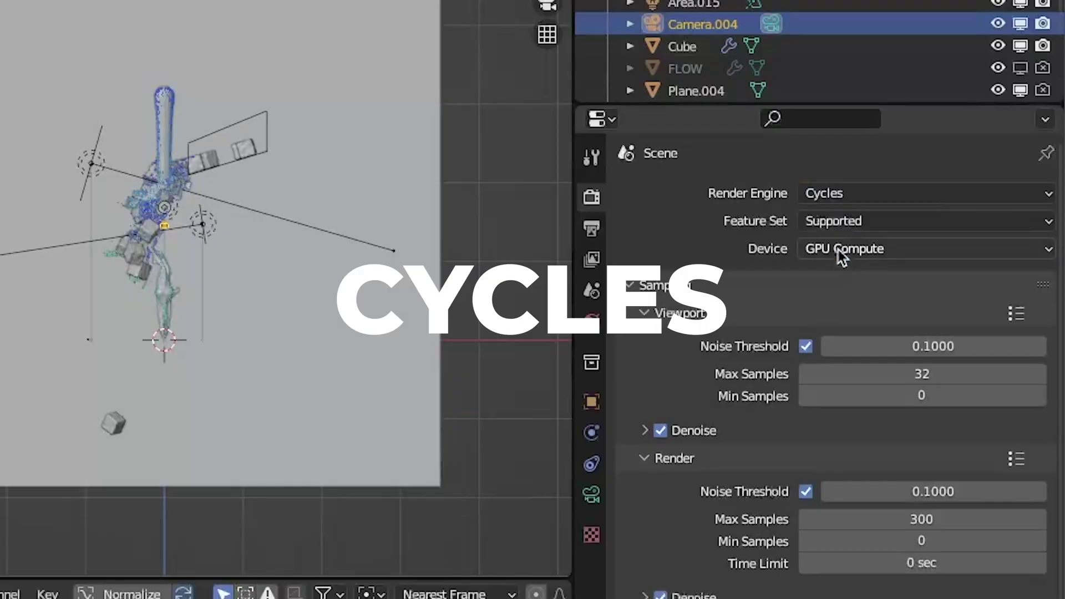
left_click(951, 274)
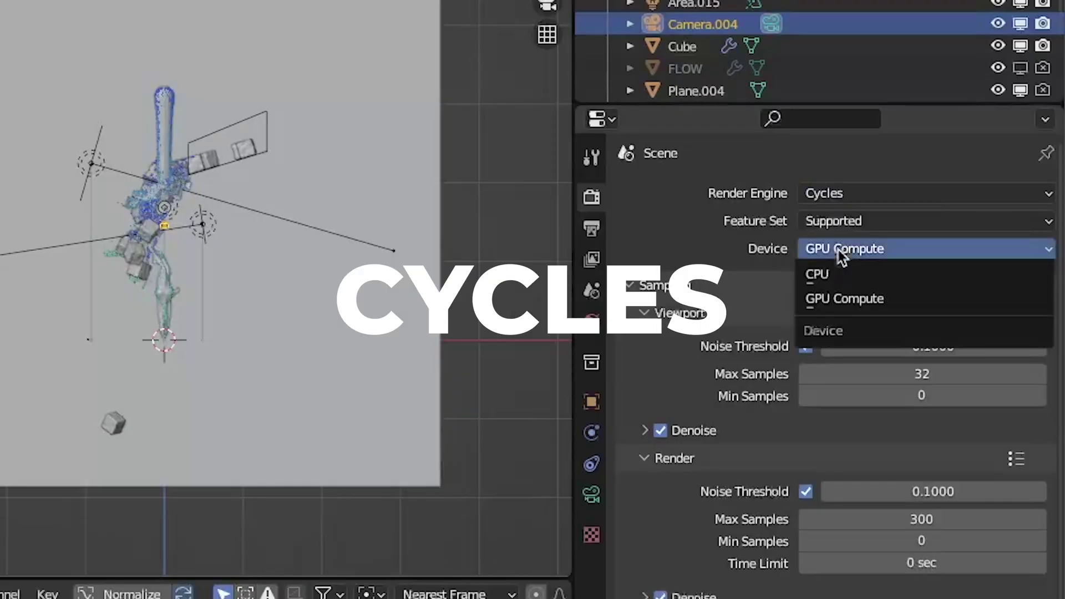
left_click(834, 298)
left_click(660, 597)
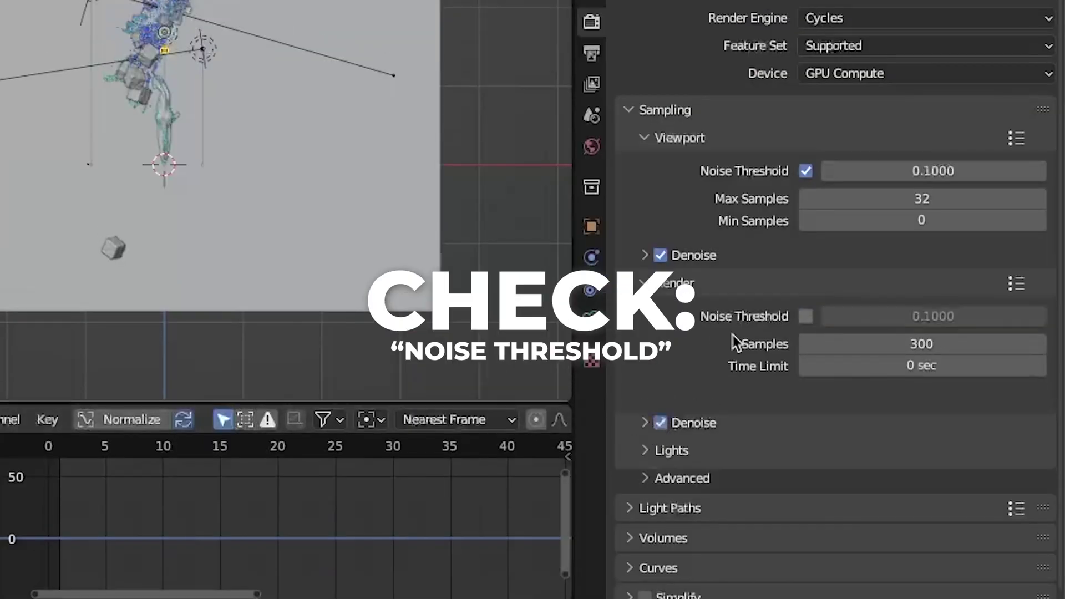
left_click(806, 299)
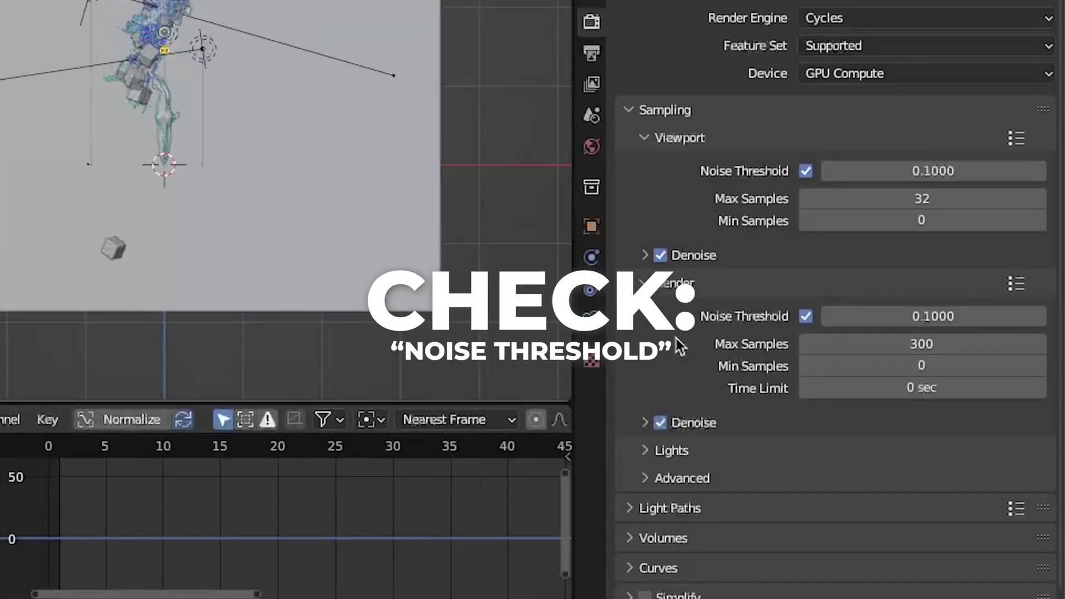
left_click(901, 320)
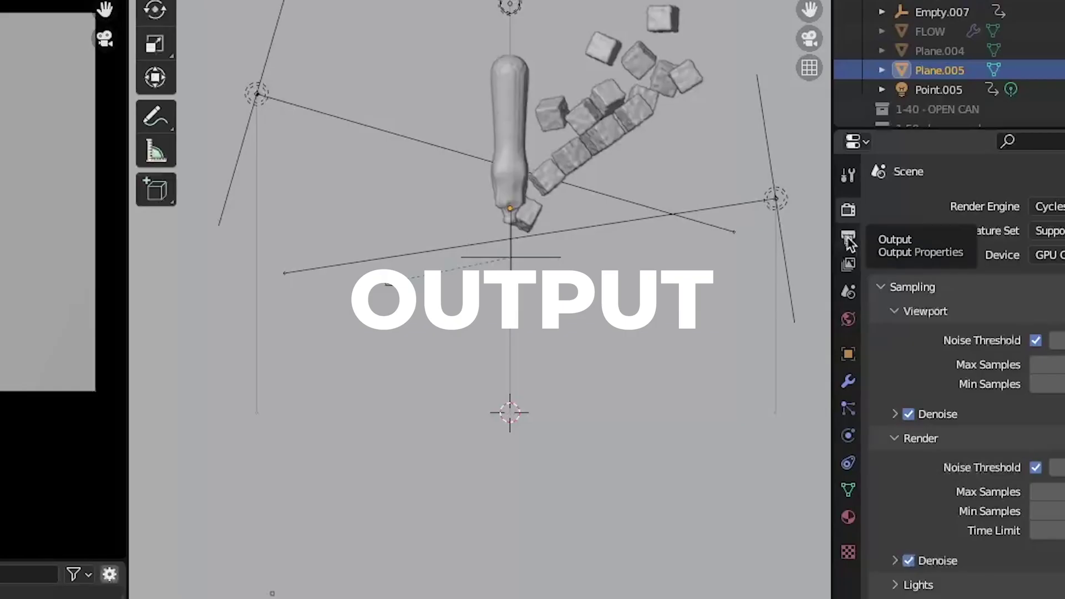
Set output to FFmpeg Video in an MPEG-4 container with the H.264 codec
left_click(851, 244)
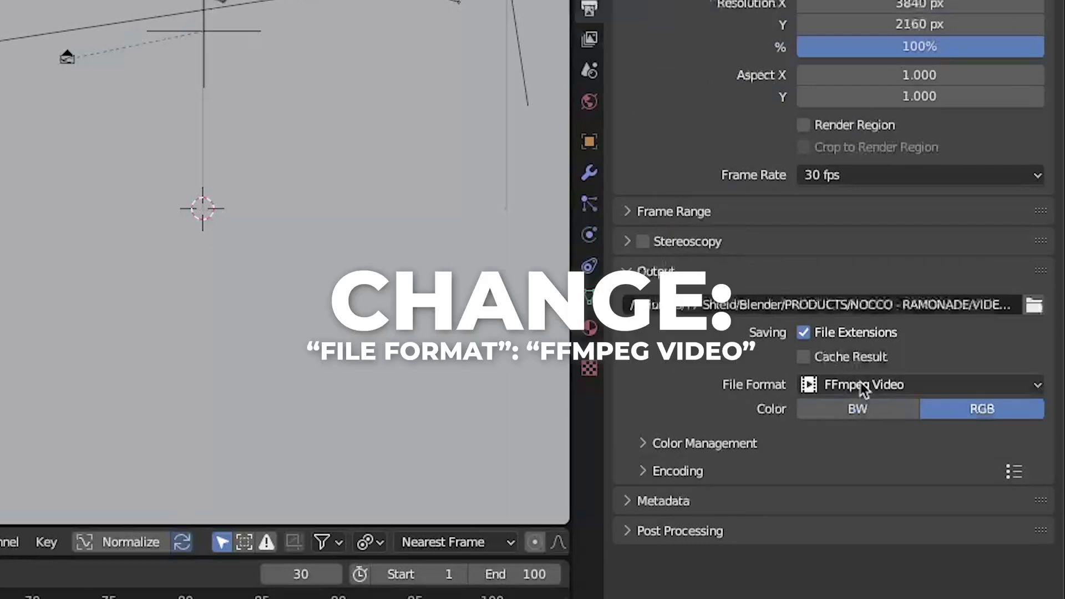
left_click(860, 382)
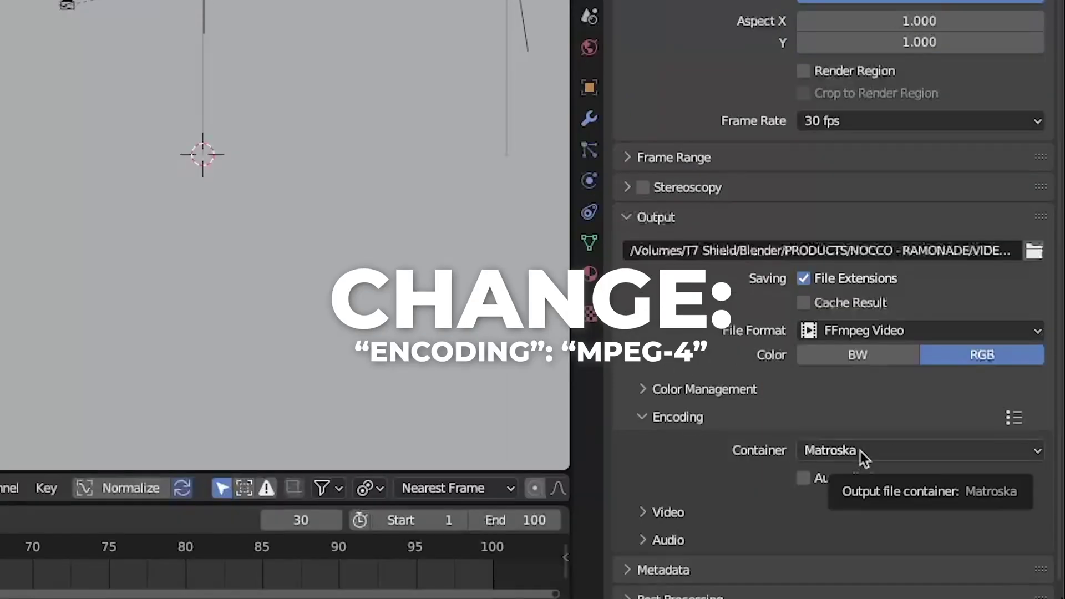
left_click(860, 452)
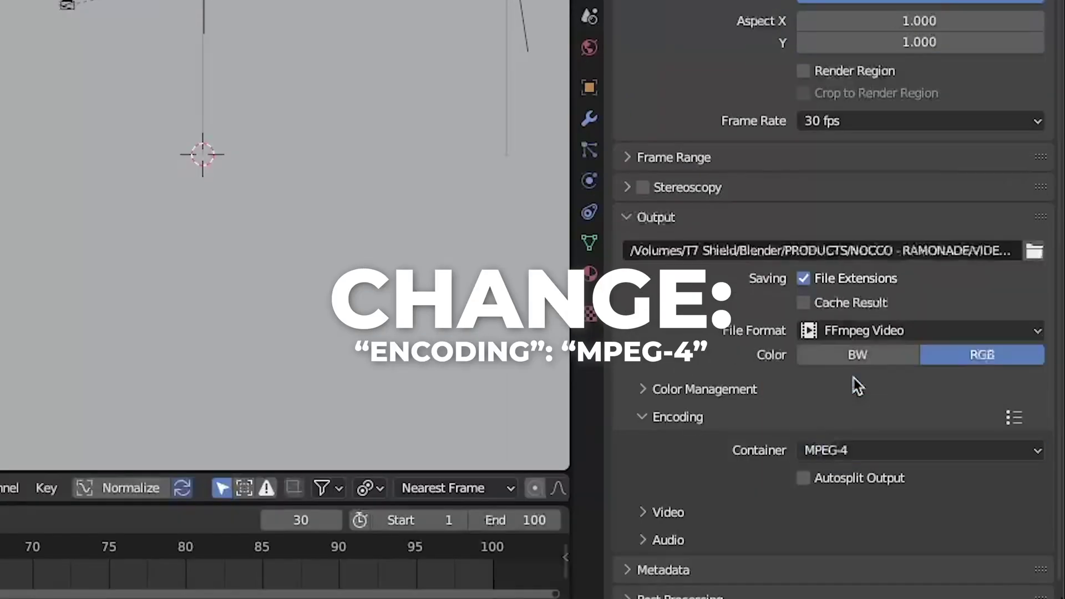
left_click(662, 513)
scroll(661, 516, "down", 5)
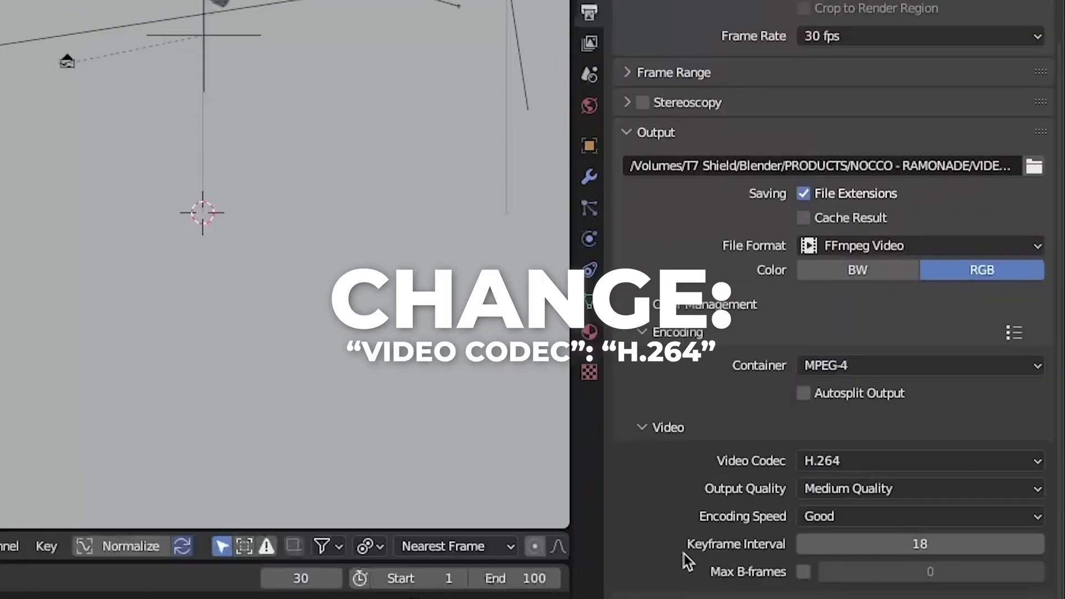
left_click(815, 461)
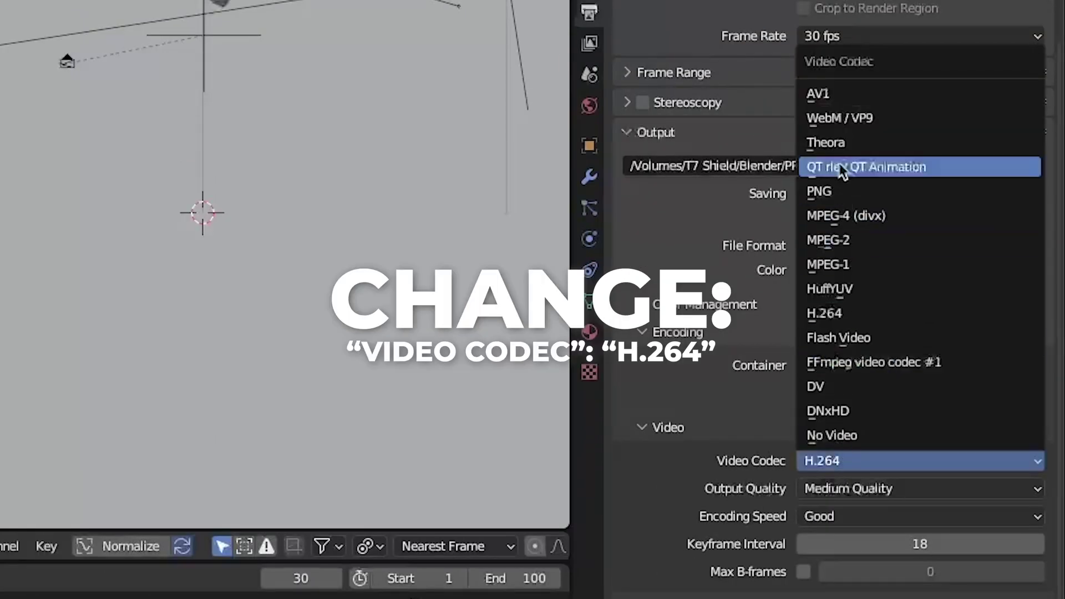
Keep H.264 as the video codec and render the full animation to MP4
left_click(831, 314)
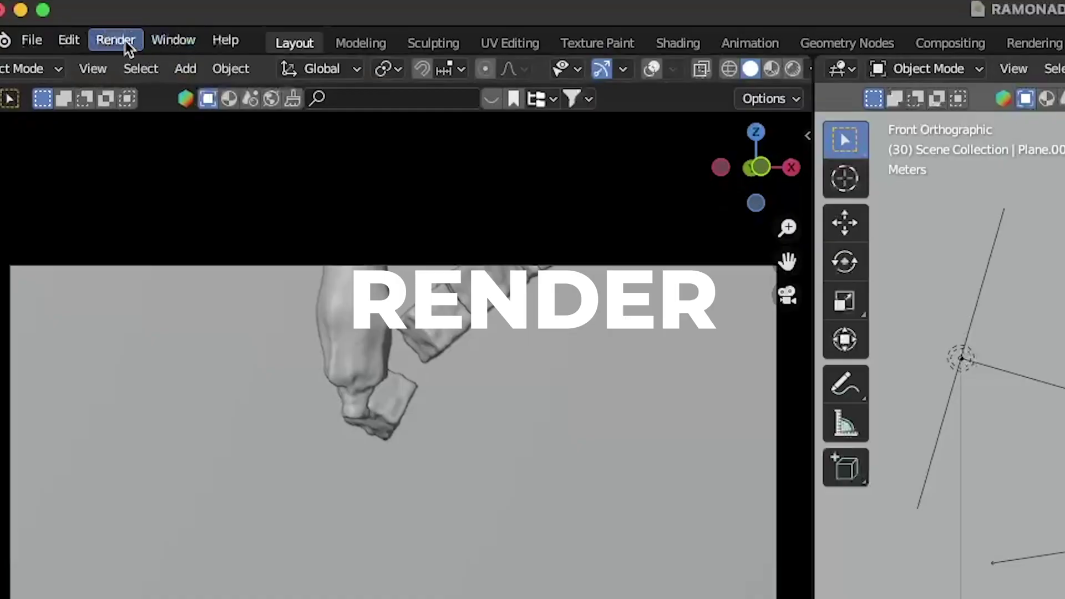
left_click(115, 40)
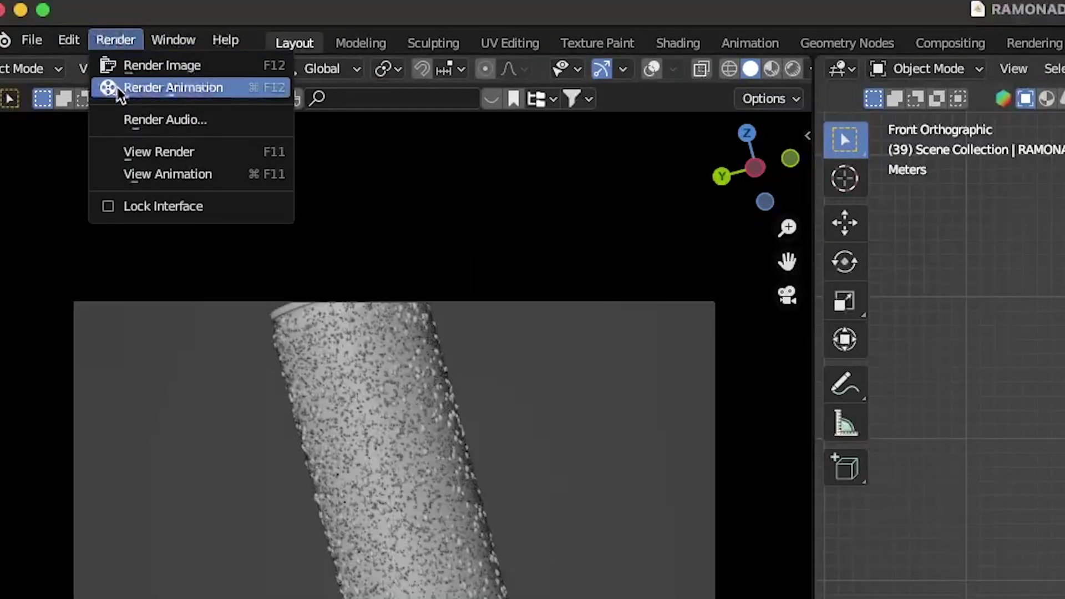
left_click(130, 89)
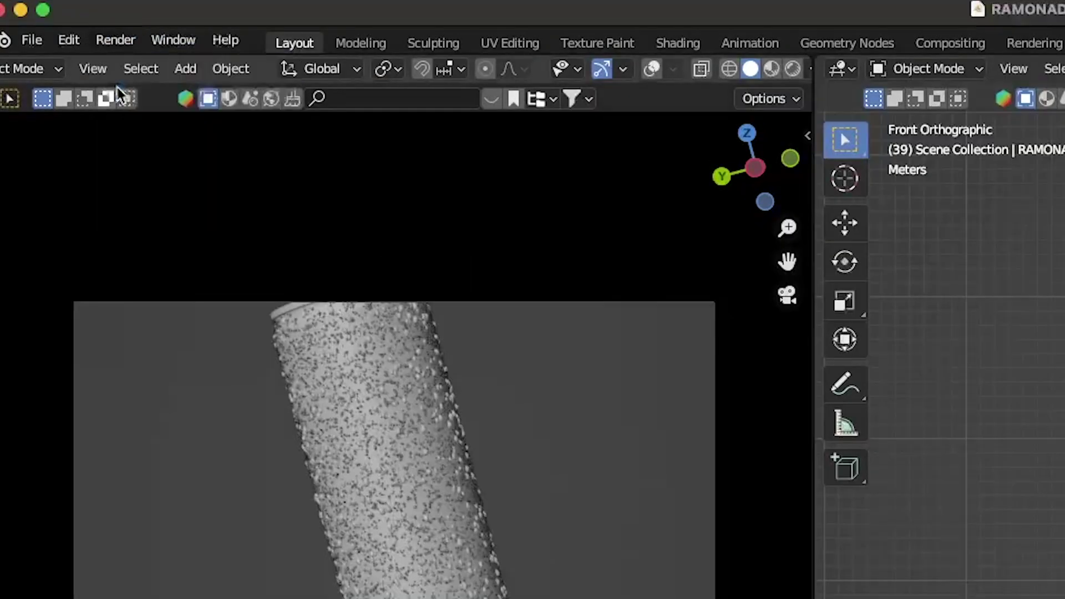